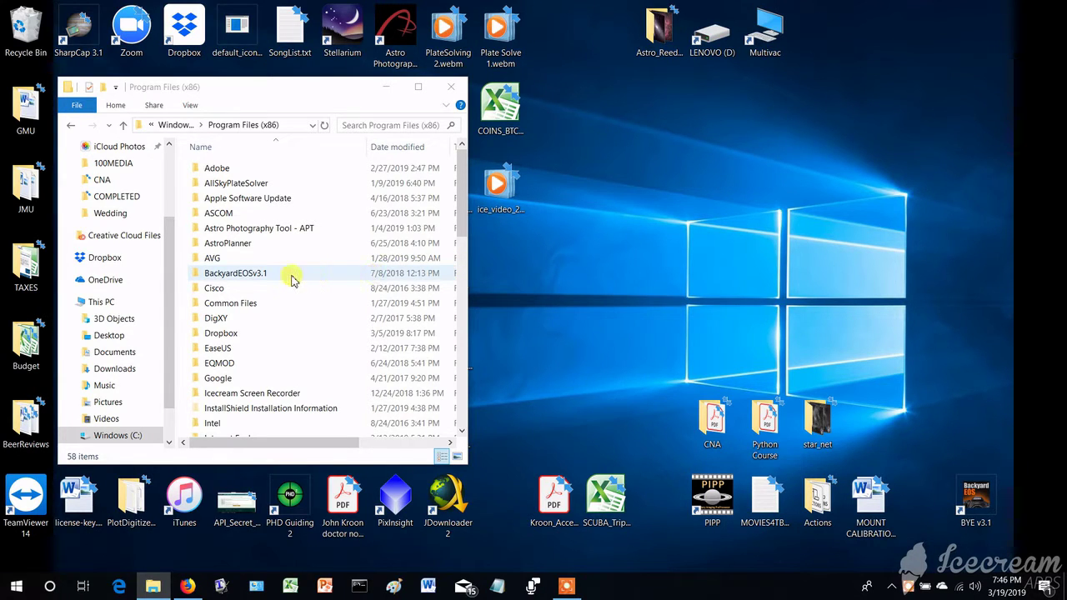
Step: Open the EQMOD folder and launch EQMOD_toolbox.exe
double_click(224, 363)
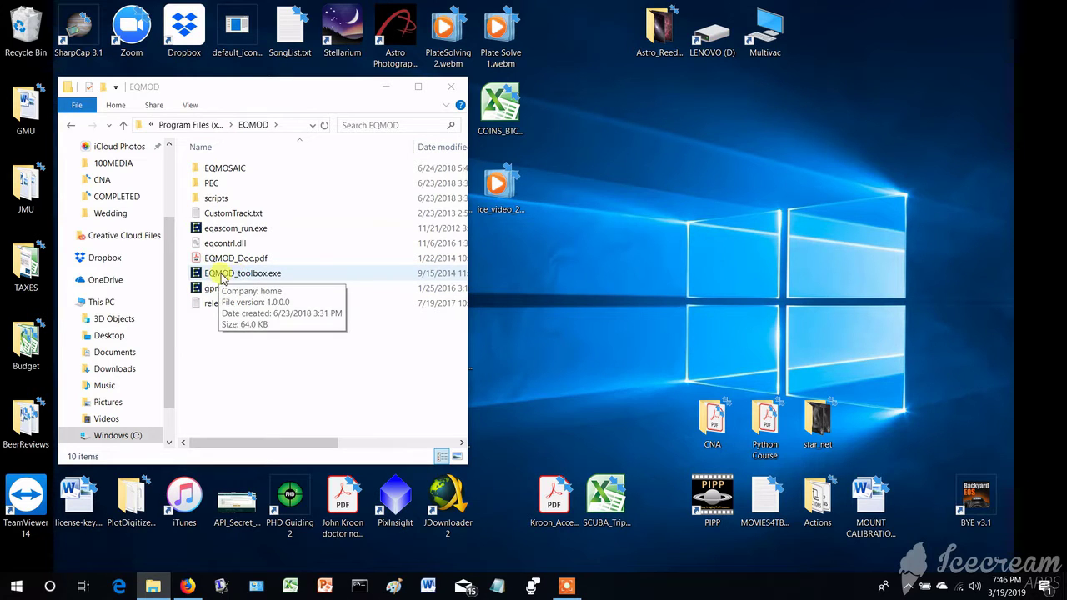
double_click(246, 278)
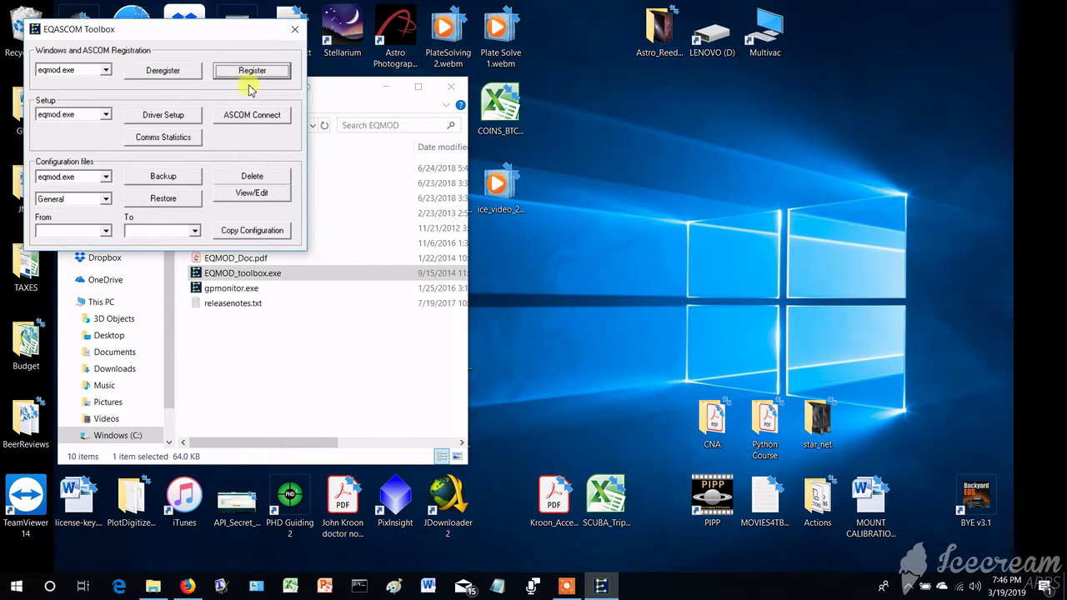
Step: Set the EQMOD driver to port COM3 with Timeout 1000 and save the driver setup
left_click(180, 119)
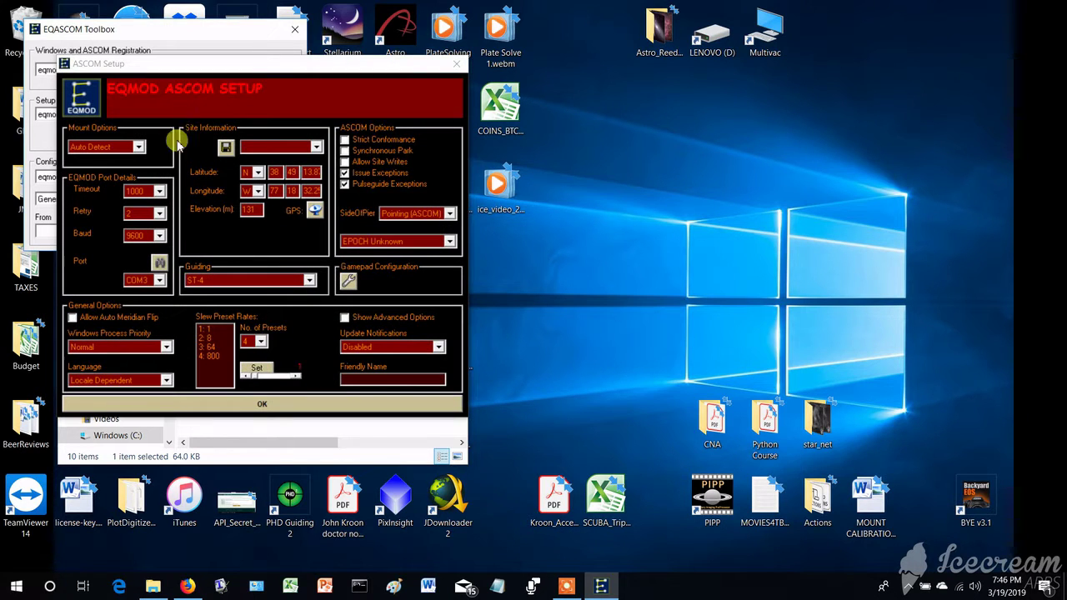
left_click(159, 281)
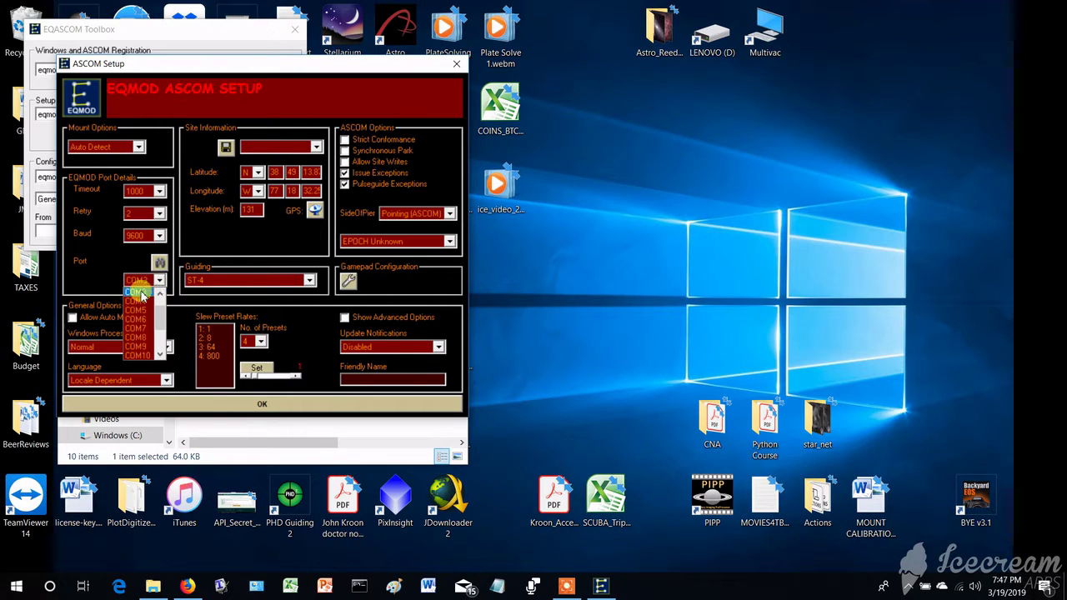
left_click(159, 283)
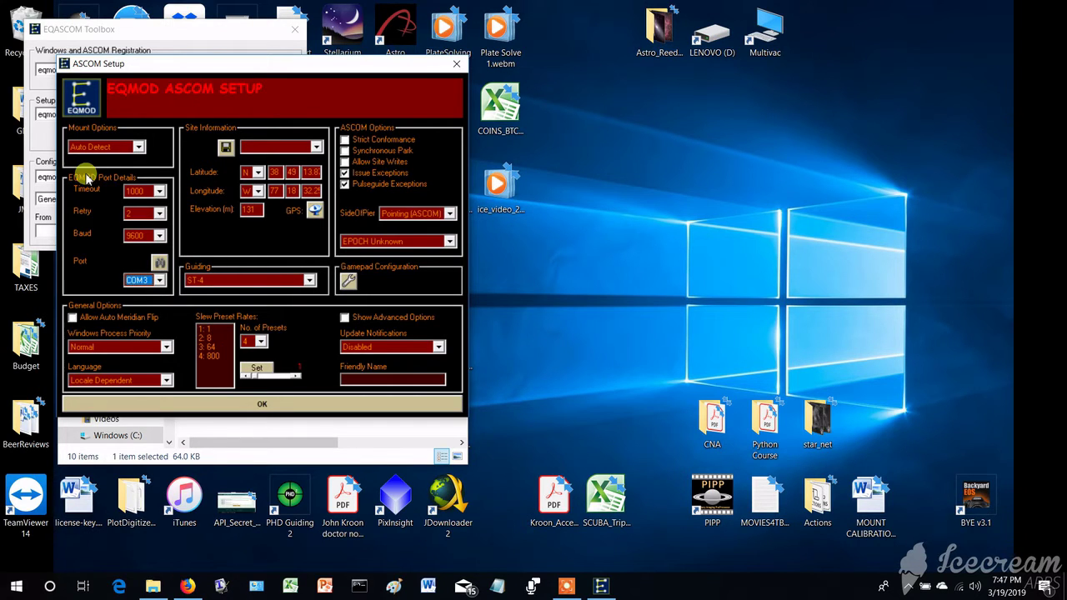
double_click(137, 193)
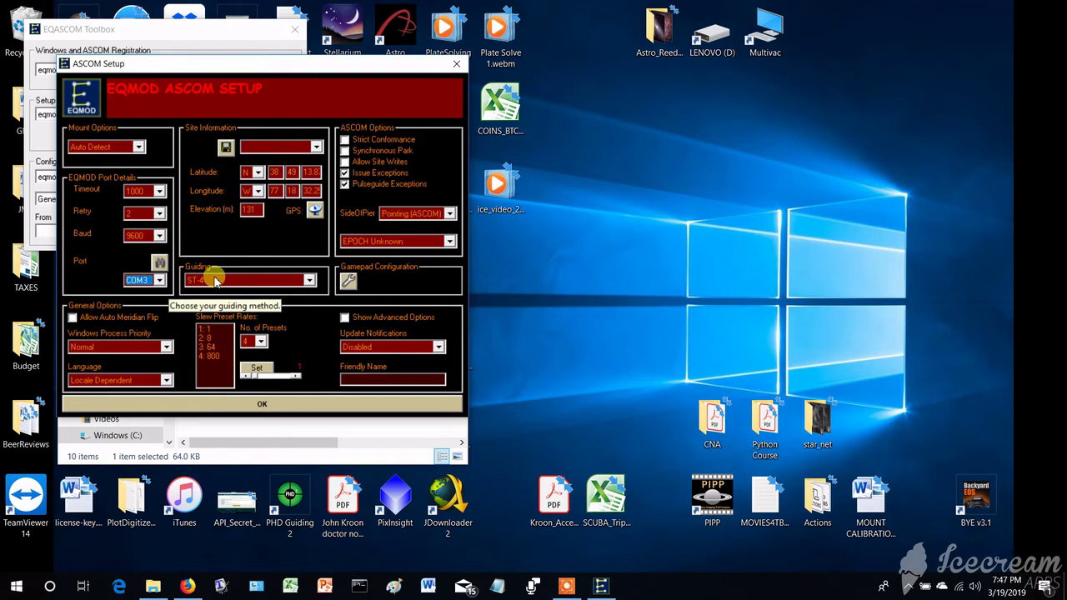
left_click(242, 404)
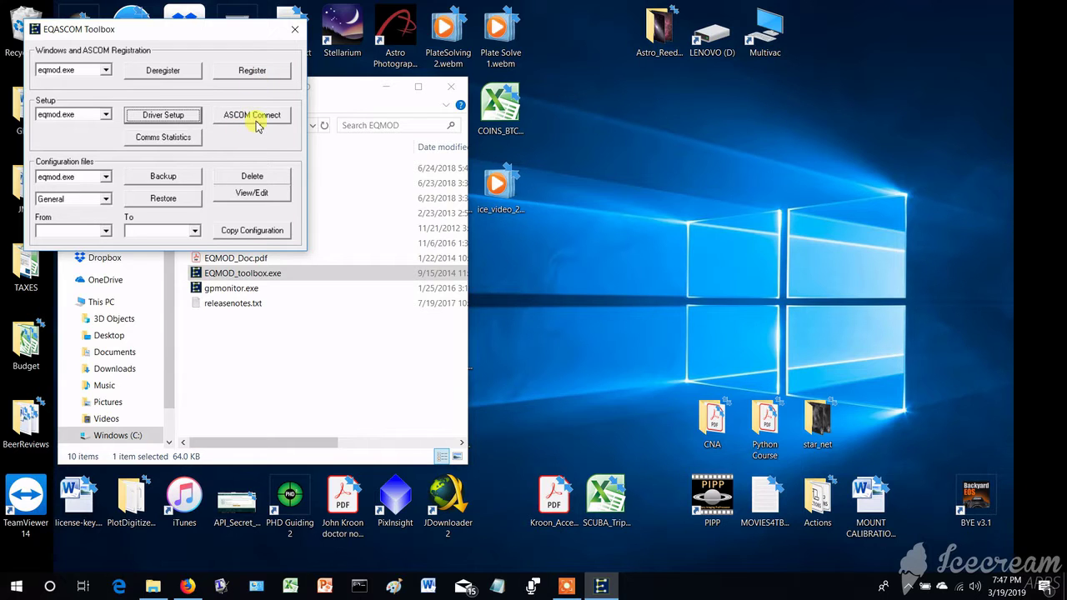
Step: Close the EQASCOM Toolbox and bring up All Control Panel Items
left_click(294, 30)
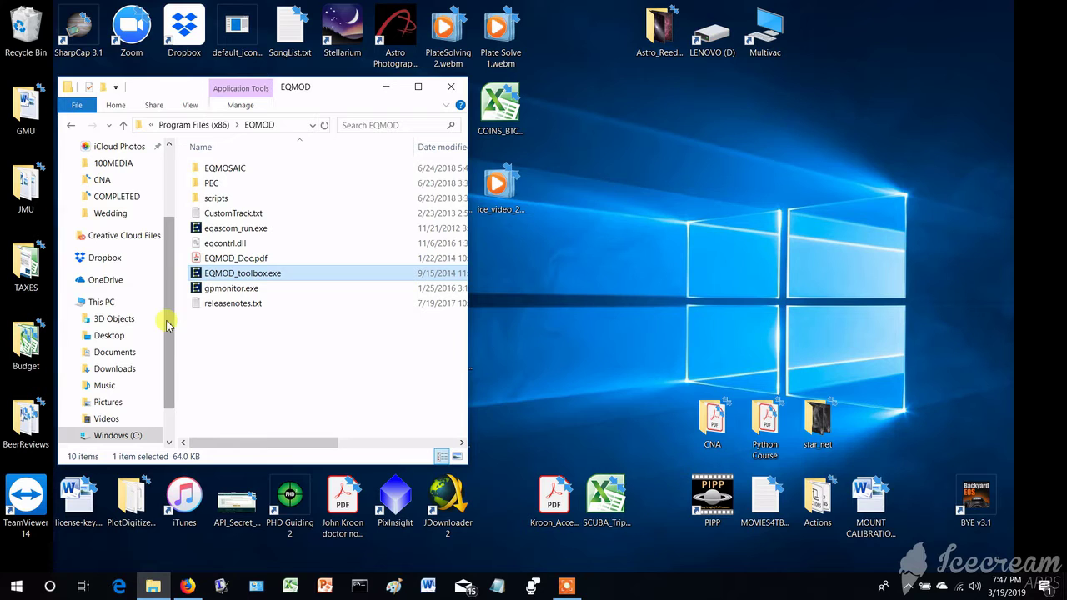
left_click(265, 583)
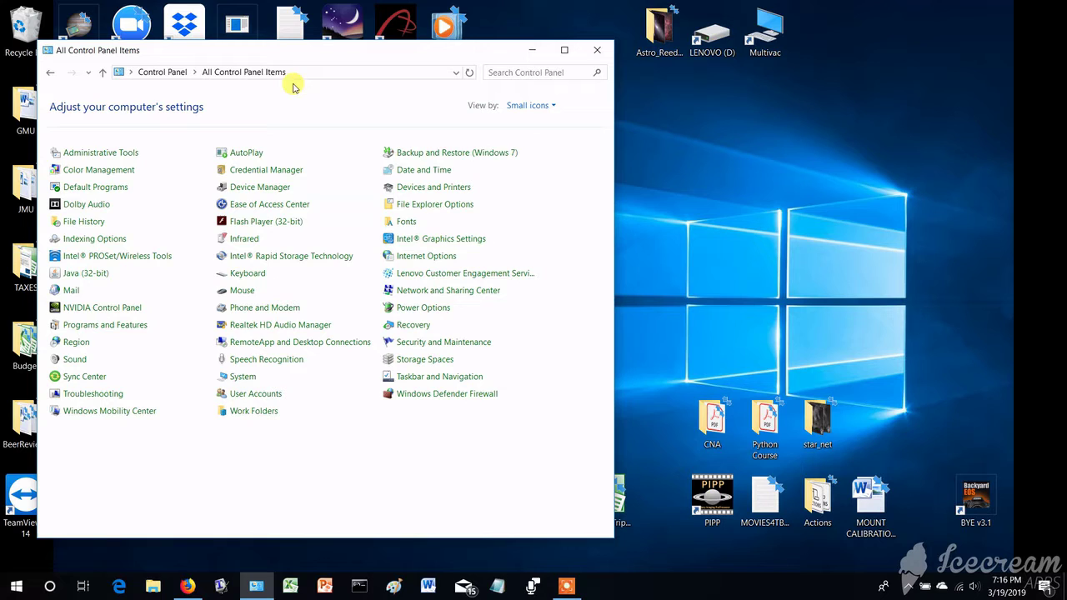
Step: Confirm in Devices and Printers that the FT232R USB UART's hardware shows USB Serial Port (COM3)
left_click(412, 188)
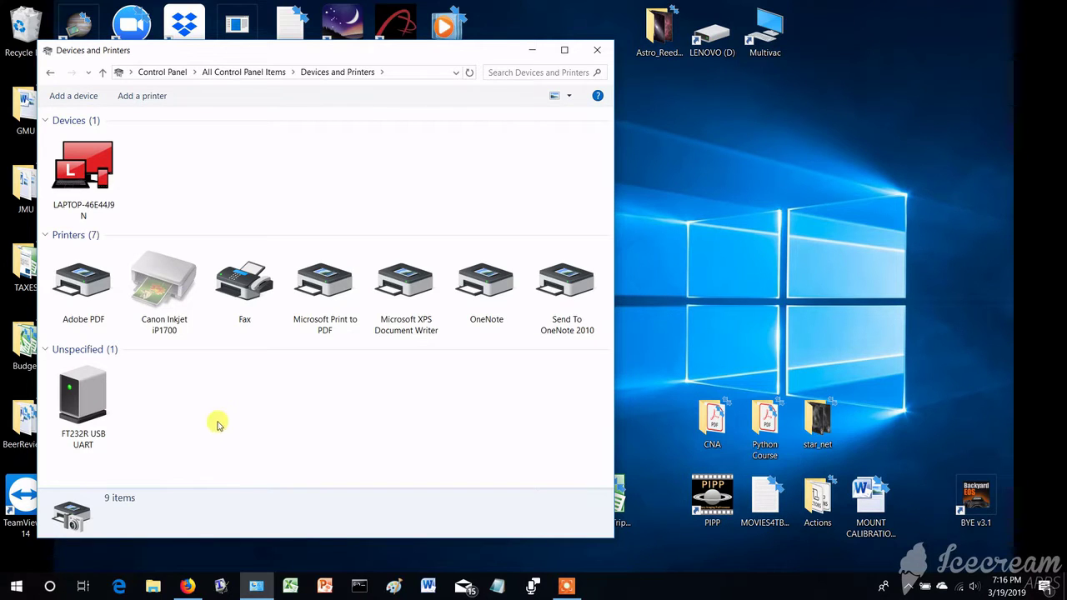
right_click(96, 405)
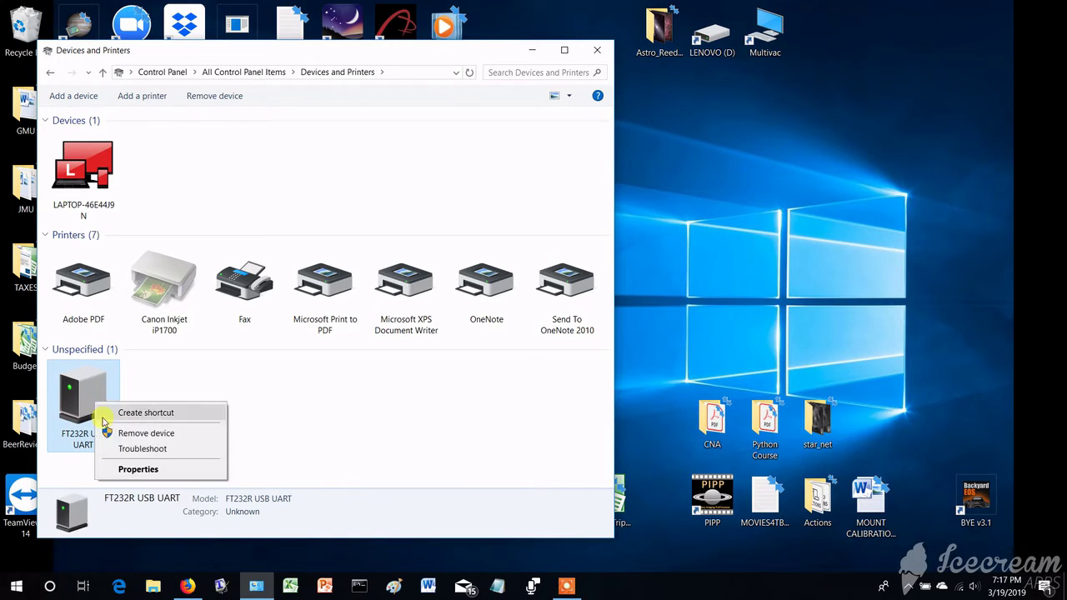
left_click(127, 471)
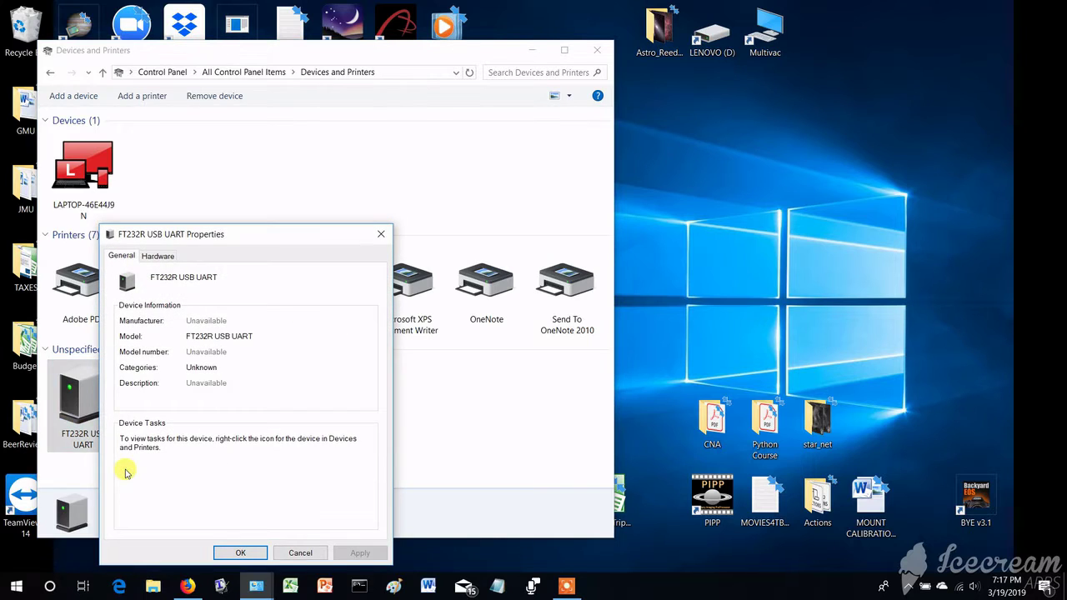
left_click(158, 256)
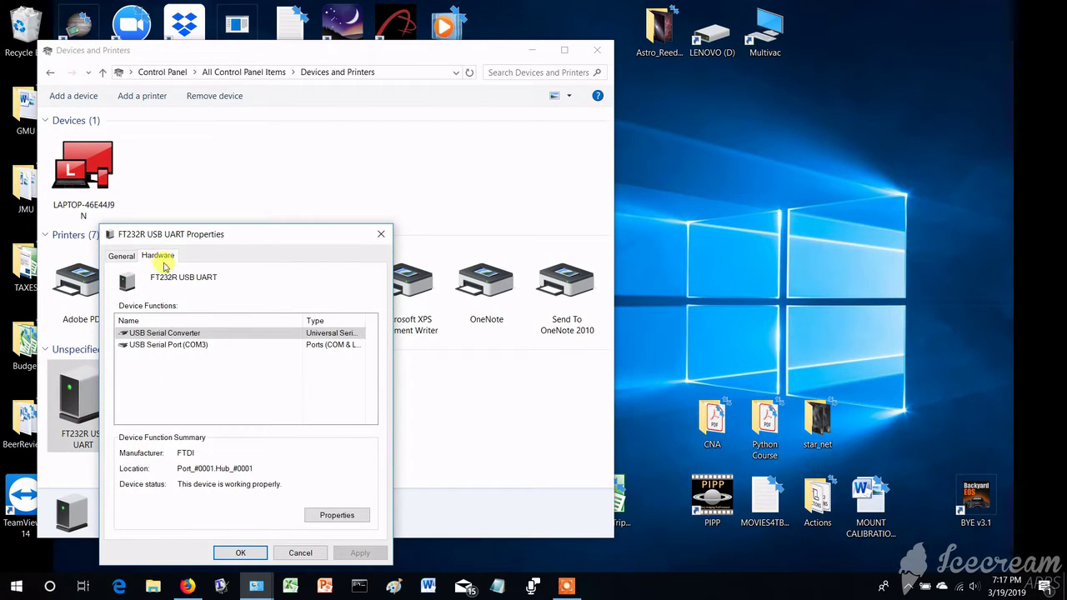
left_click(158, 344)
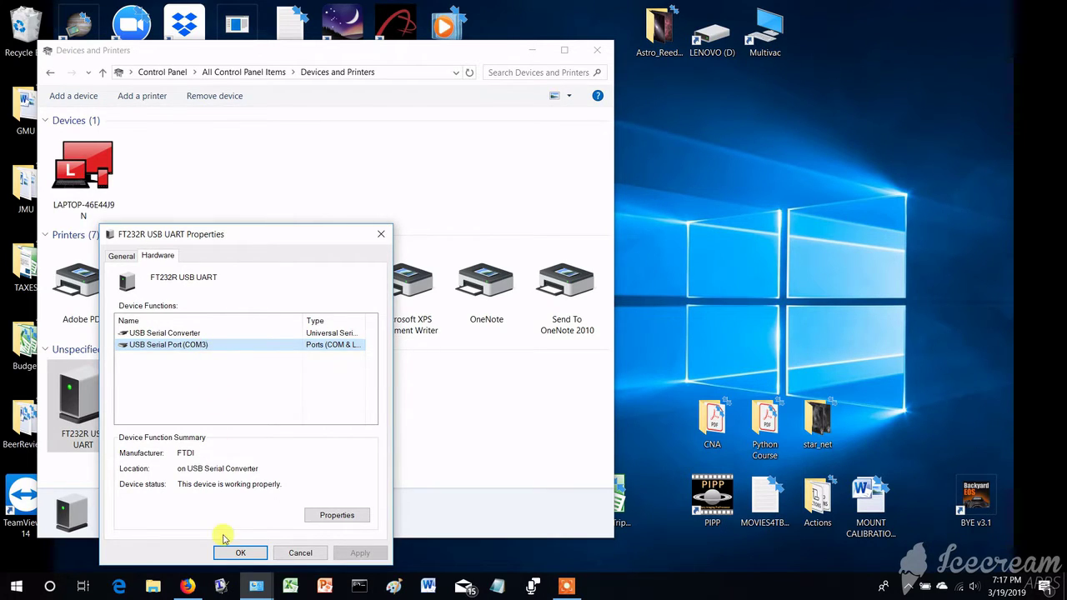
left_click(236, 553)
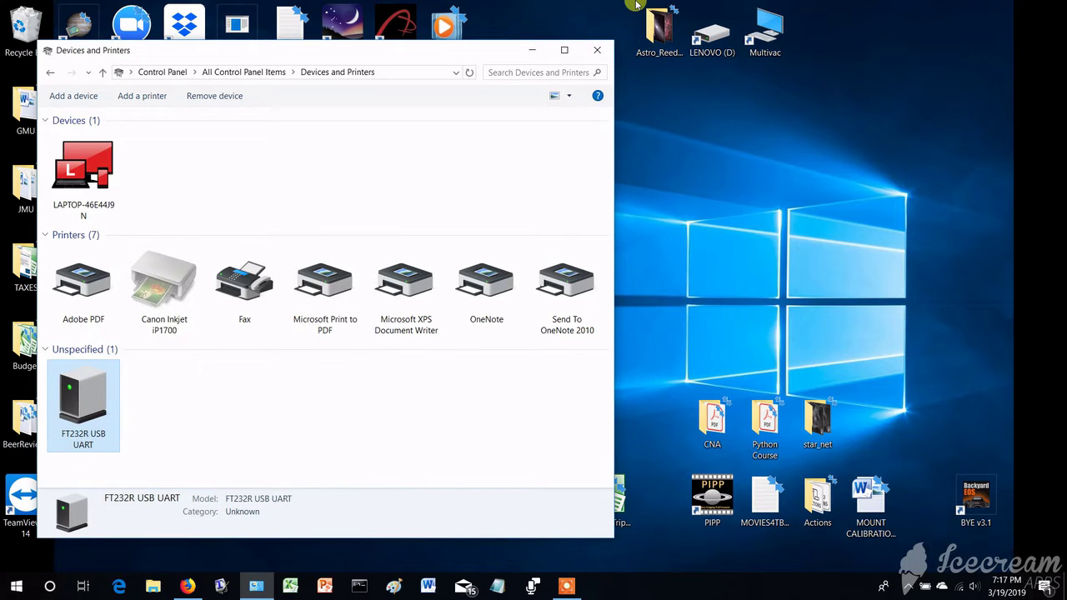
Step: Close Devices and Printers, then set APT's planetarium link to Stellarium at 127.0.0.1, port 8093
left_click(597, 50)
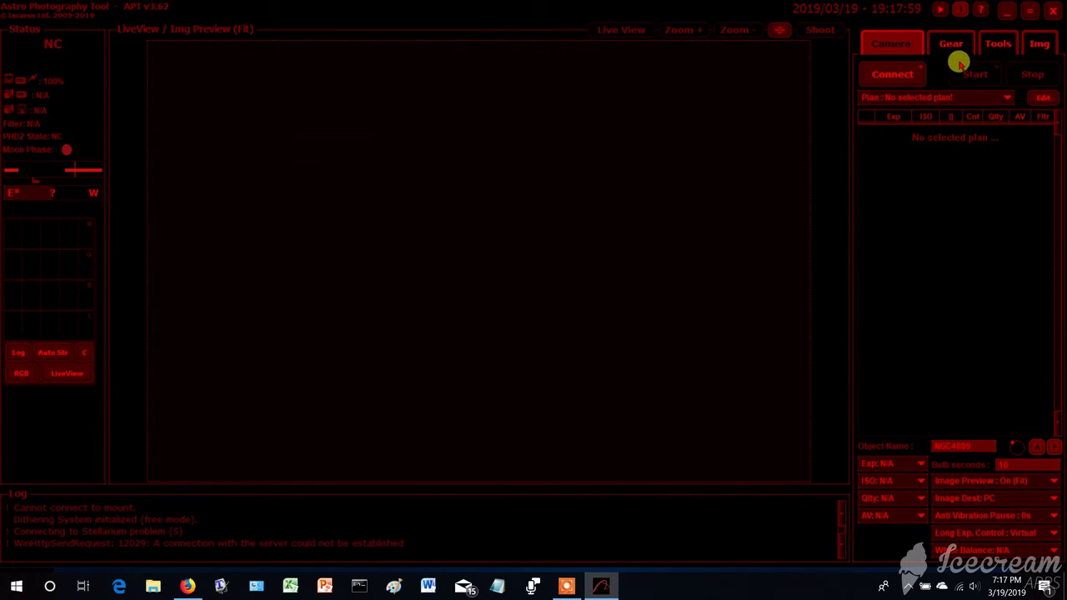
left_click(997, 43)
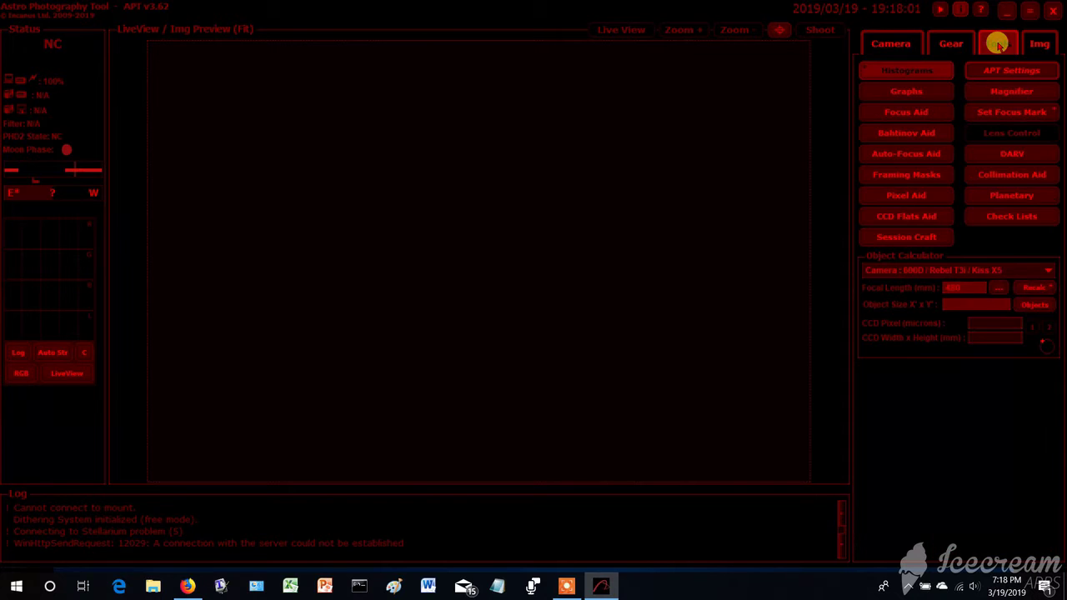
left_click(1000, 69)
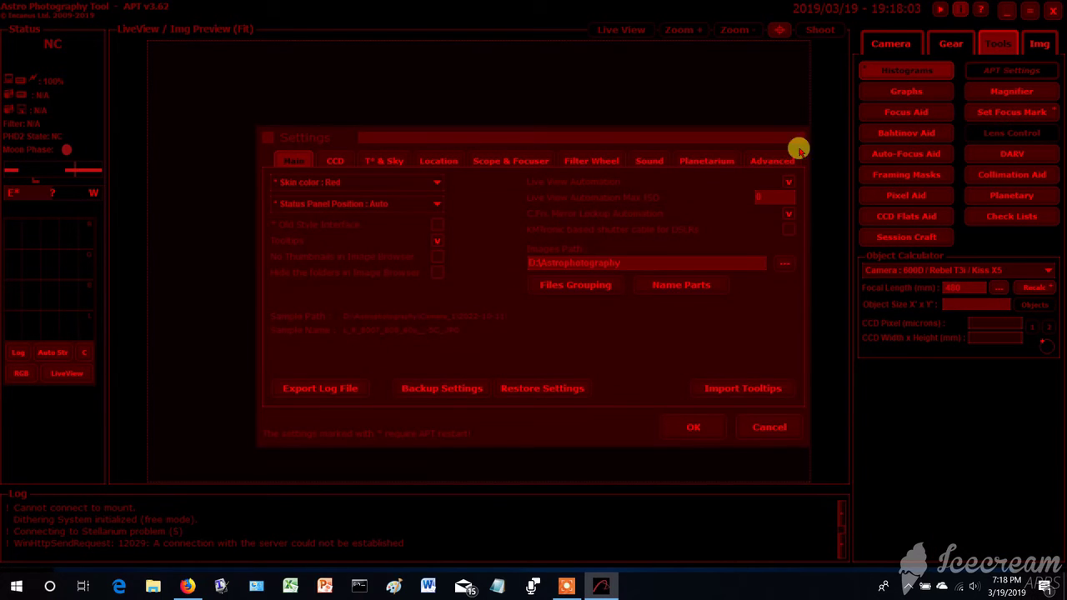
left_click(704, 163)
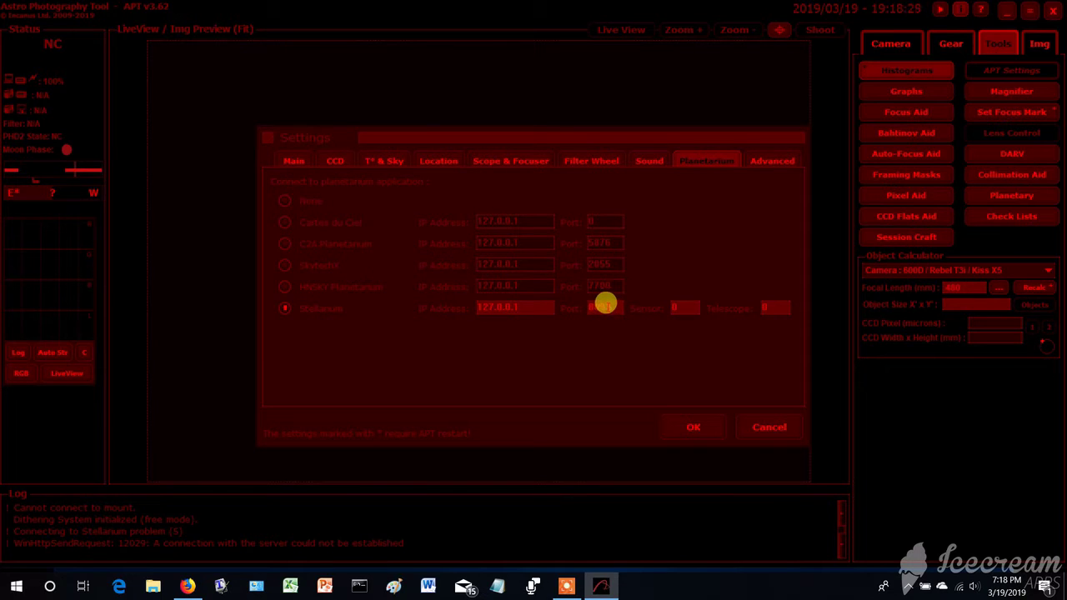
left_click_drag(604, 305, 611, 305)
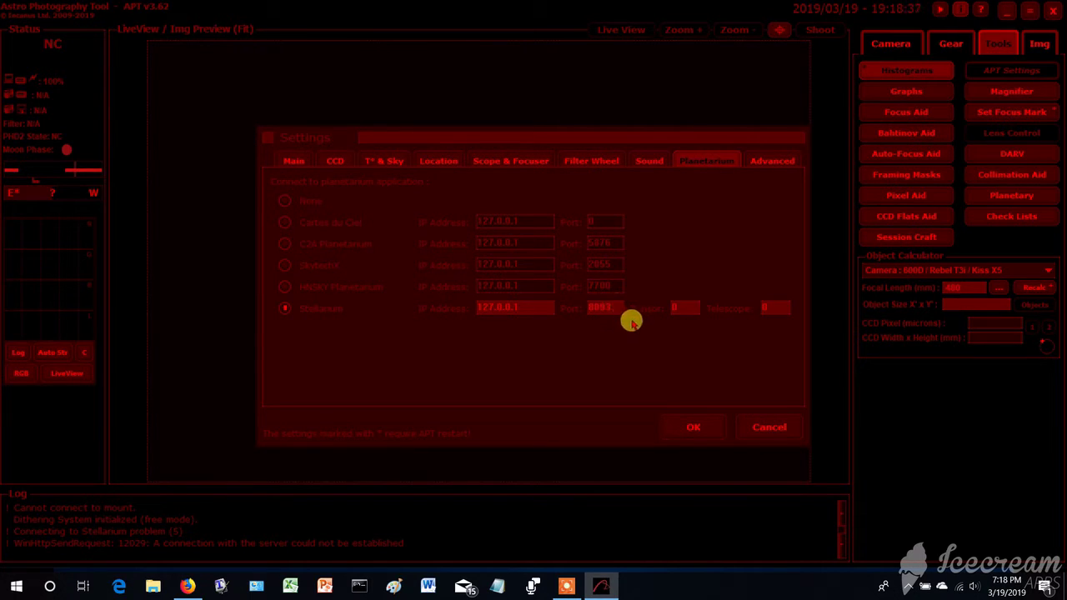
left_click(689, 428)
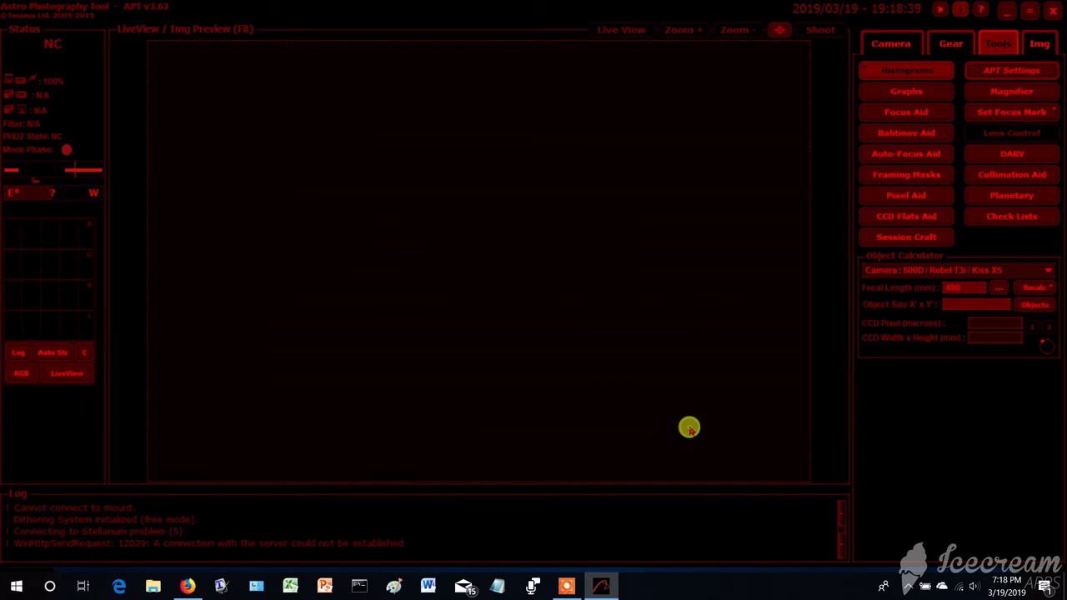
Step: Check Point Craft's PlateSolve2 and All Sky Plate Solver paths and accept the settings
left_click(953, 42)
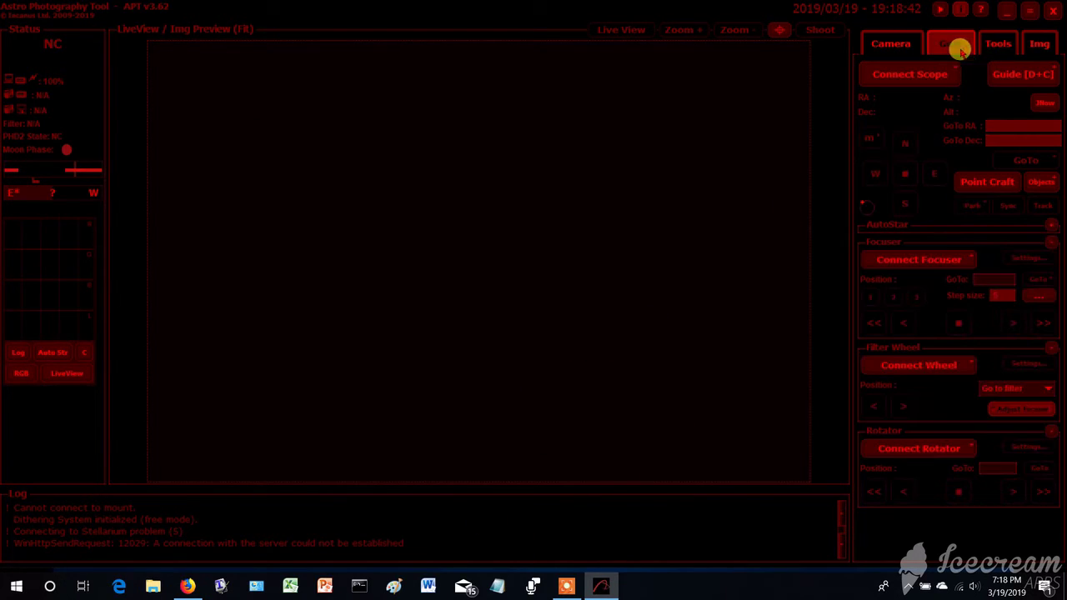
left_click(994, 180)
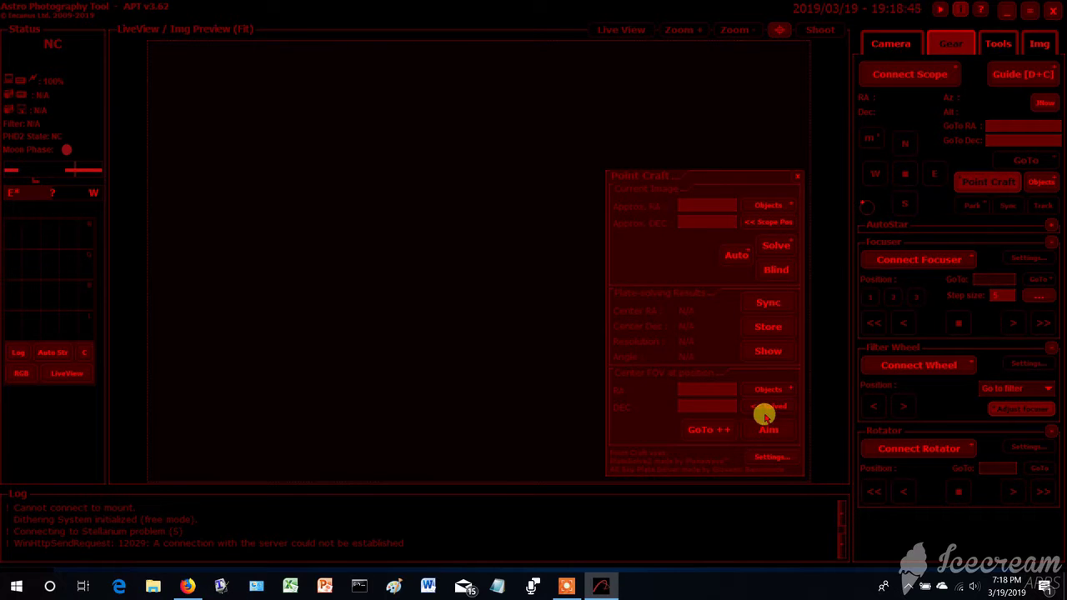
left_click(761, 458)
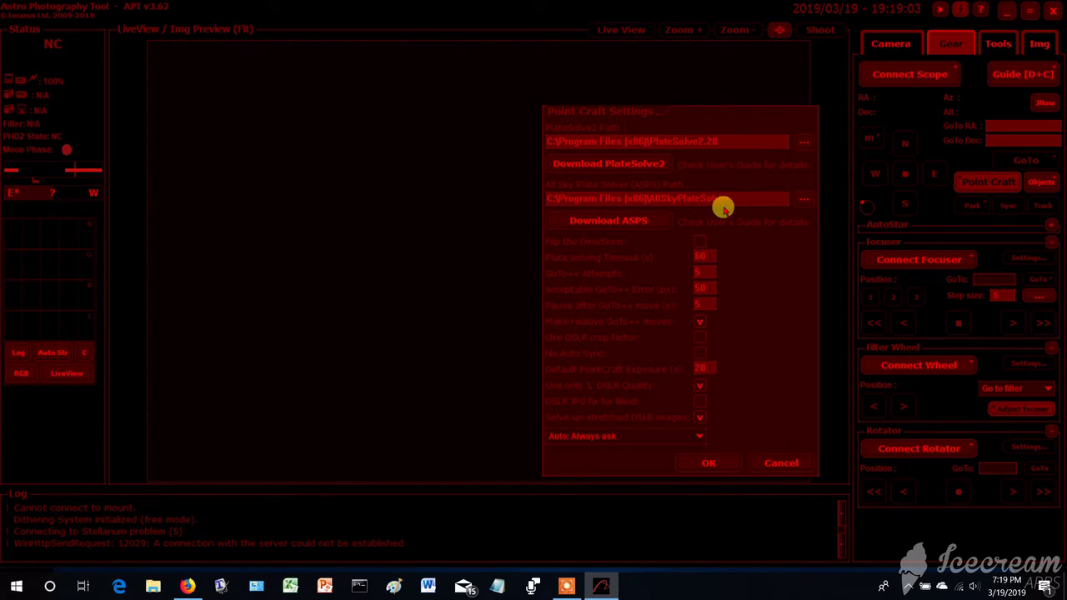
left_click(714, 465)
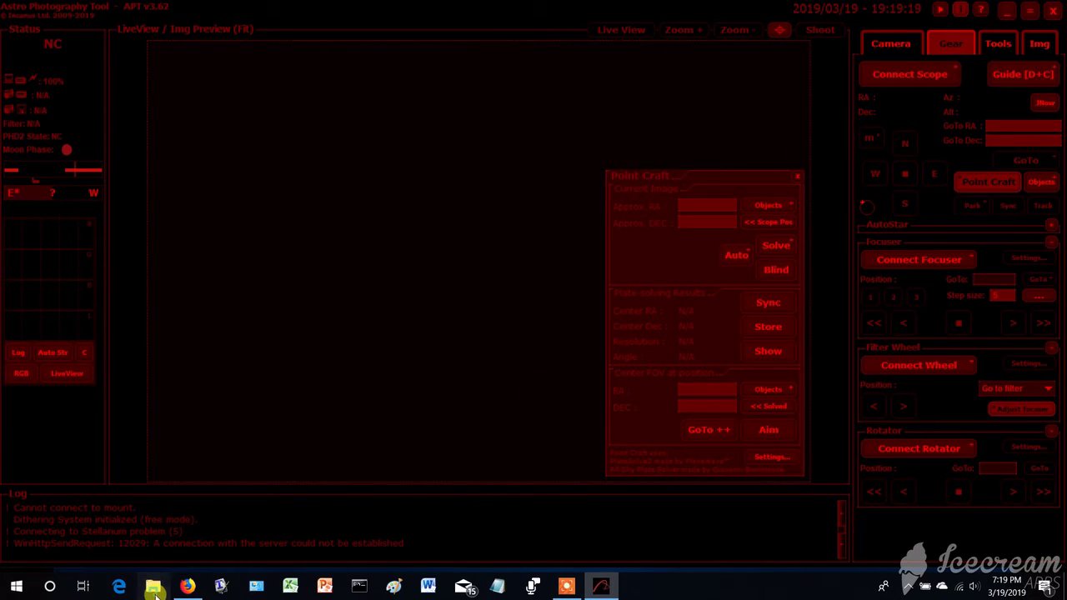
Step: Browse from This PC to Windows (C:) and into the StellariumScope folder
left_click(154, 591)
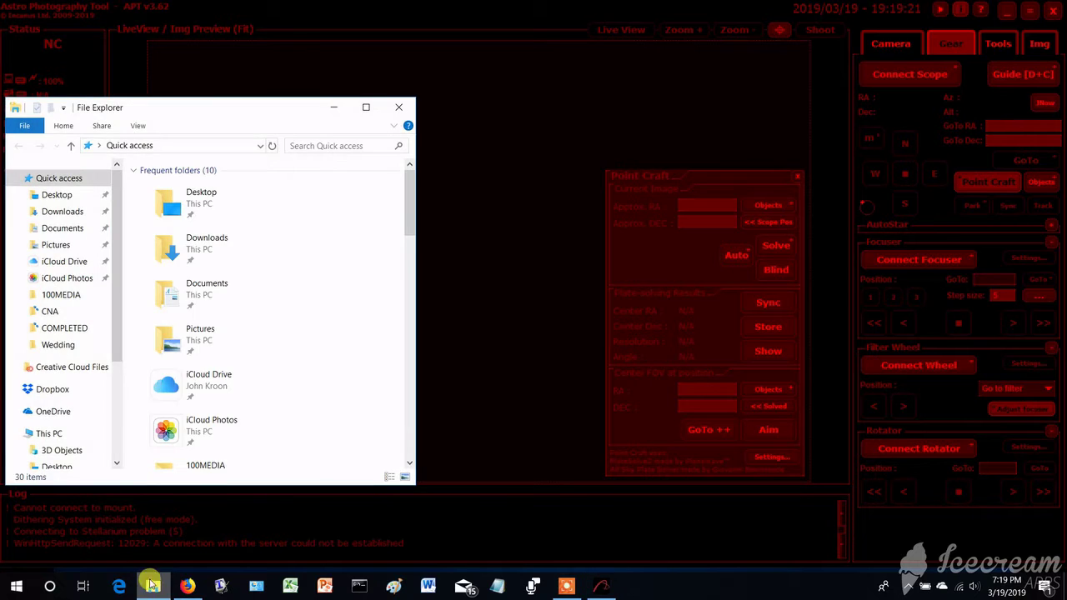
left_click(52, 435)
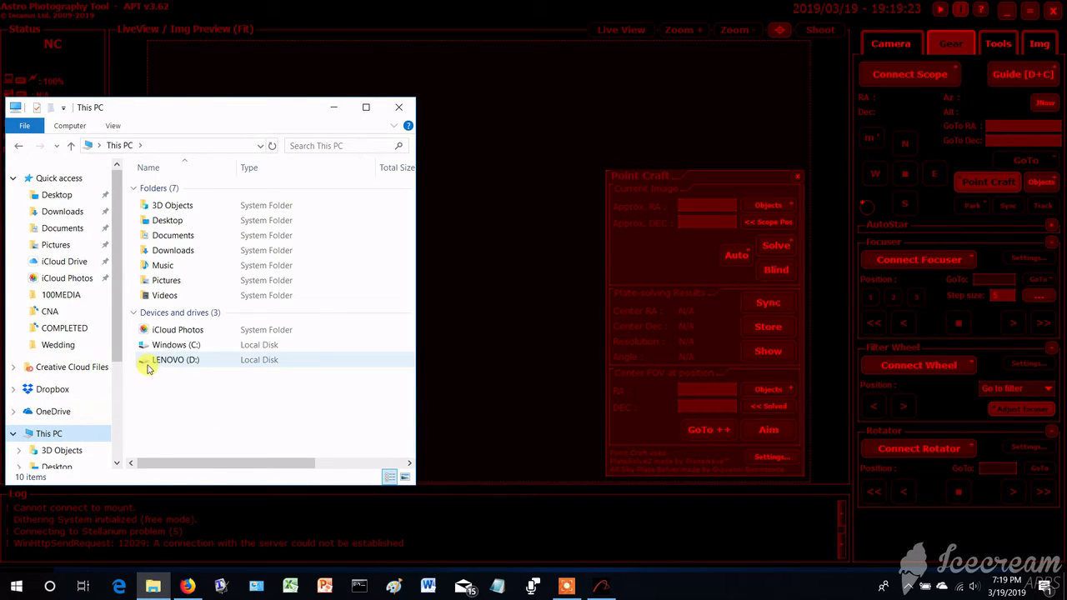
double_click(176, 345)
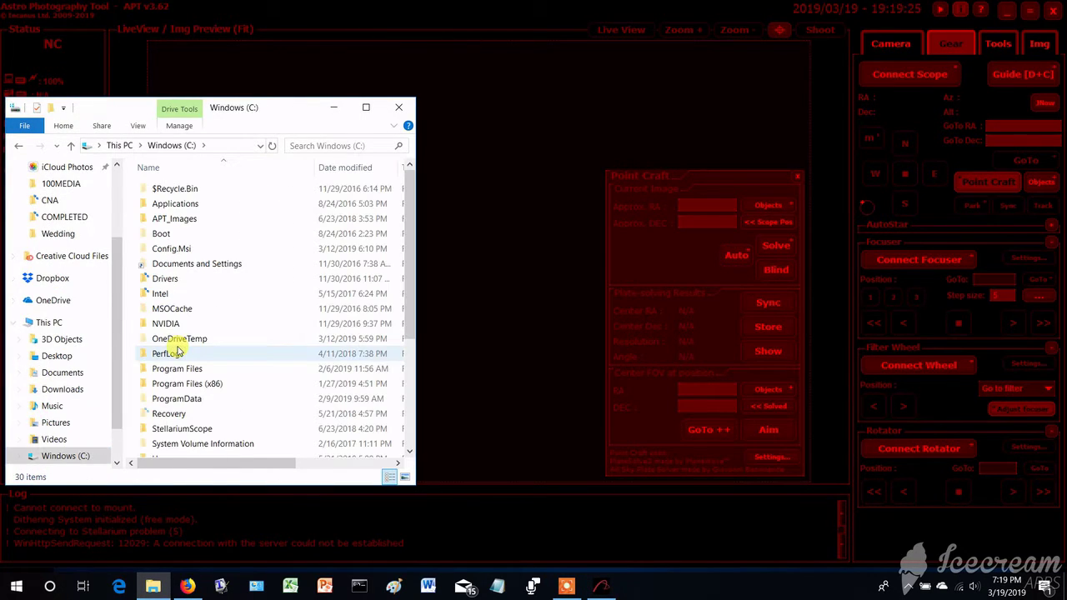
double_click(178, 430)
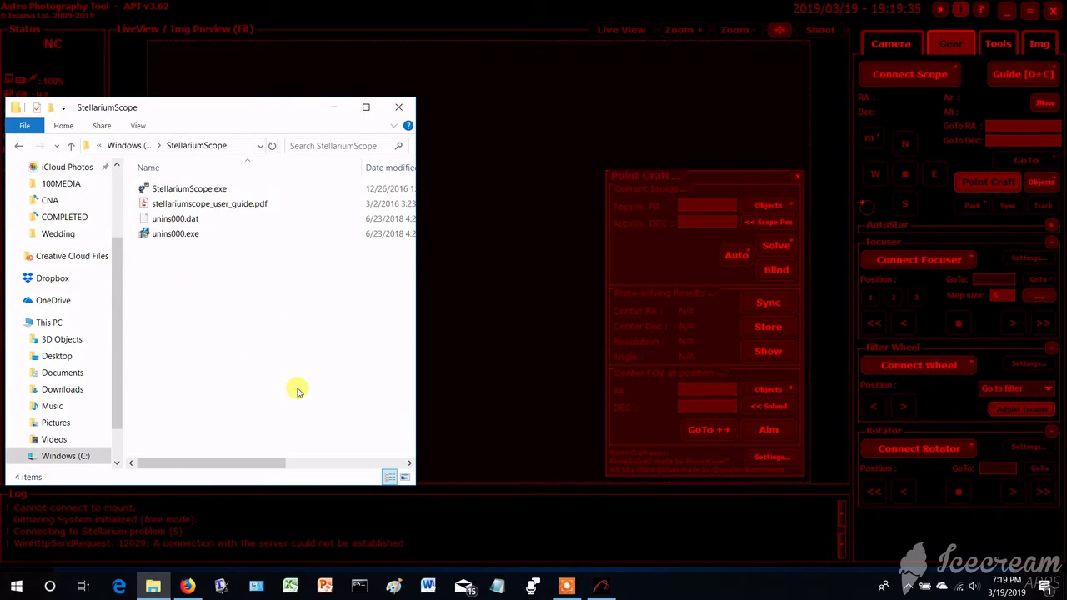
left_click(566, 587)
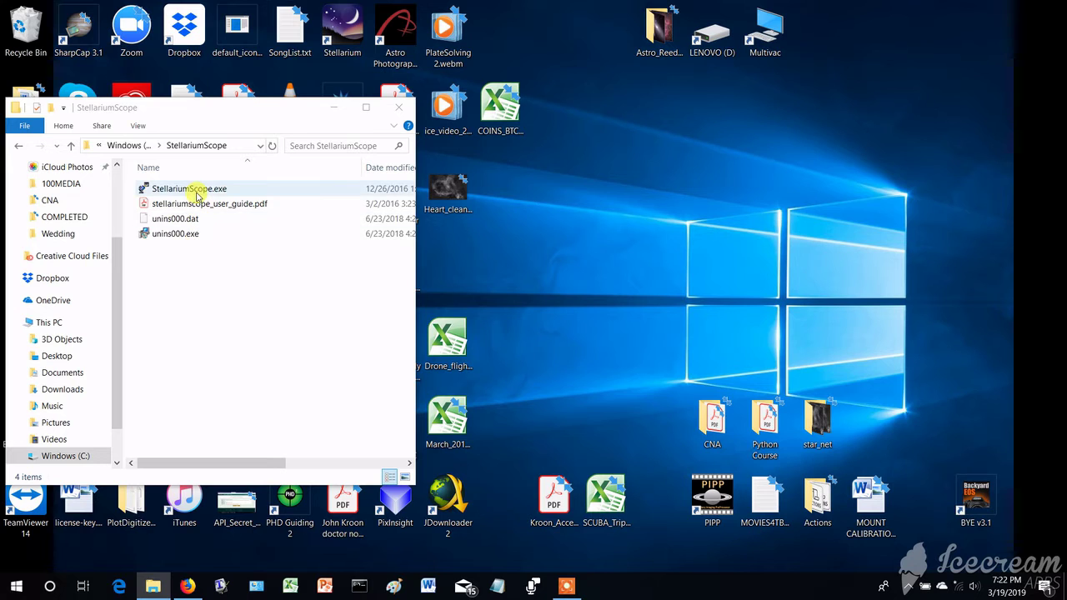
Step: Launch StellariumScope.exe and tick Connect for the EQMOD Telescope driver
double_click(198, 191)
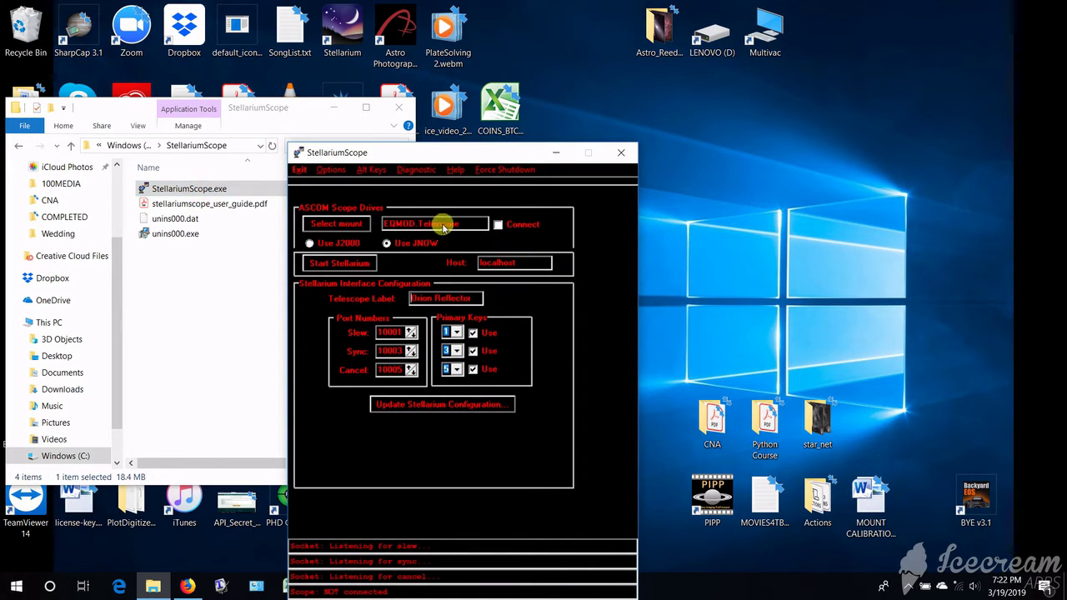
left_click(496, 226)
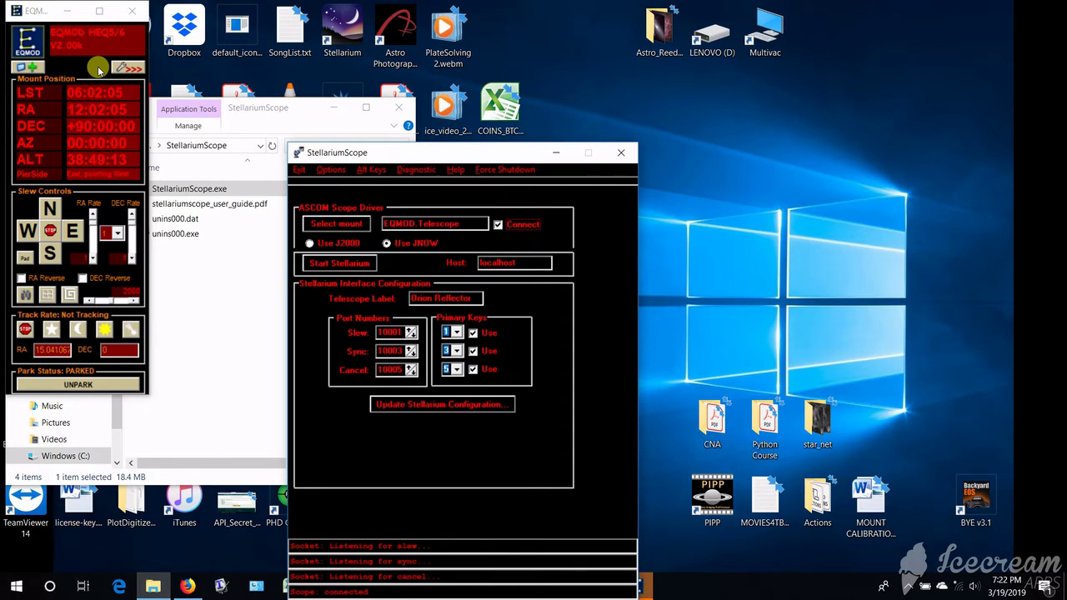
Step: Unpark the mount in EQMOD's compact view, then minimize StellariumScope
left_click(127, 67)
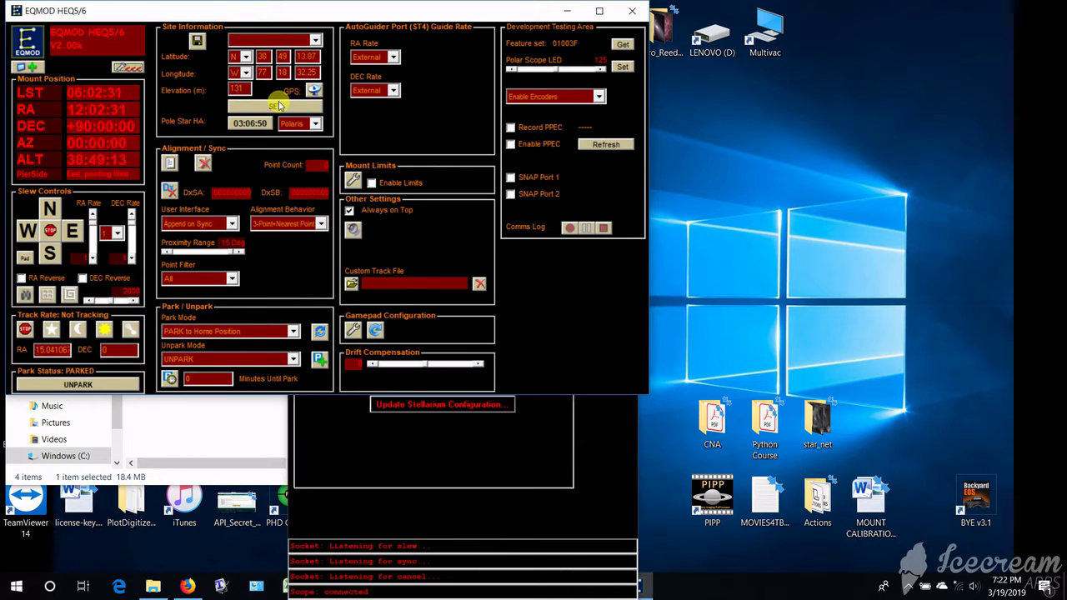
left_click(133, 70)
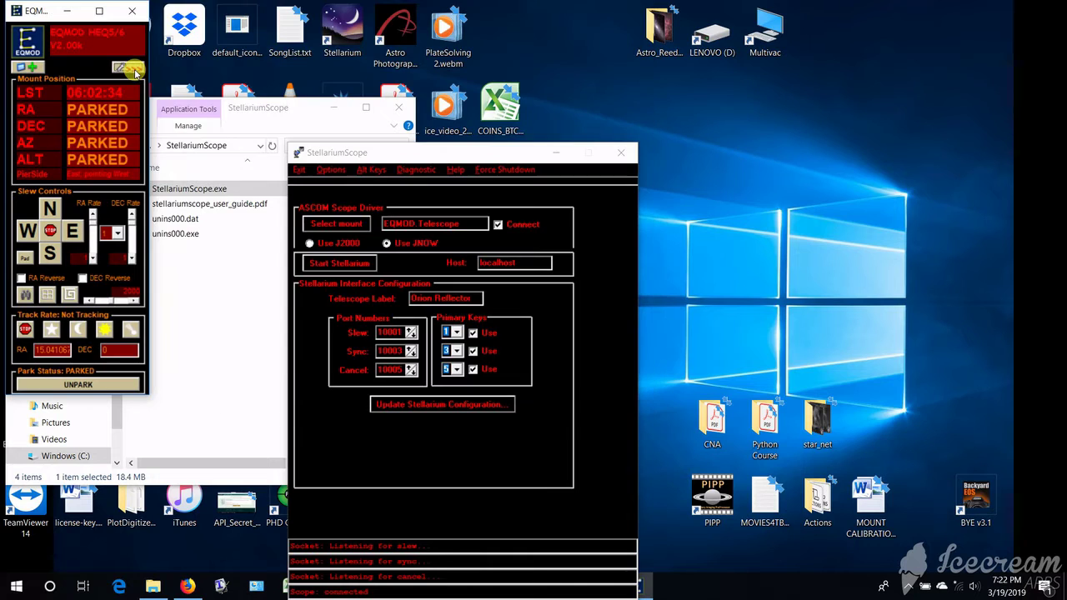
left_click(77, 386)
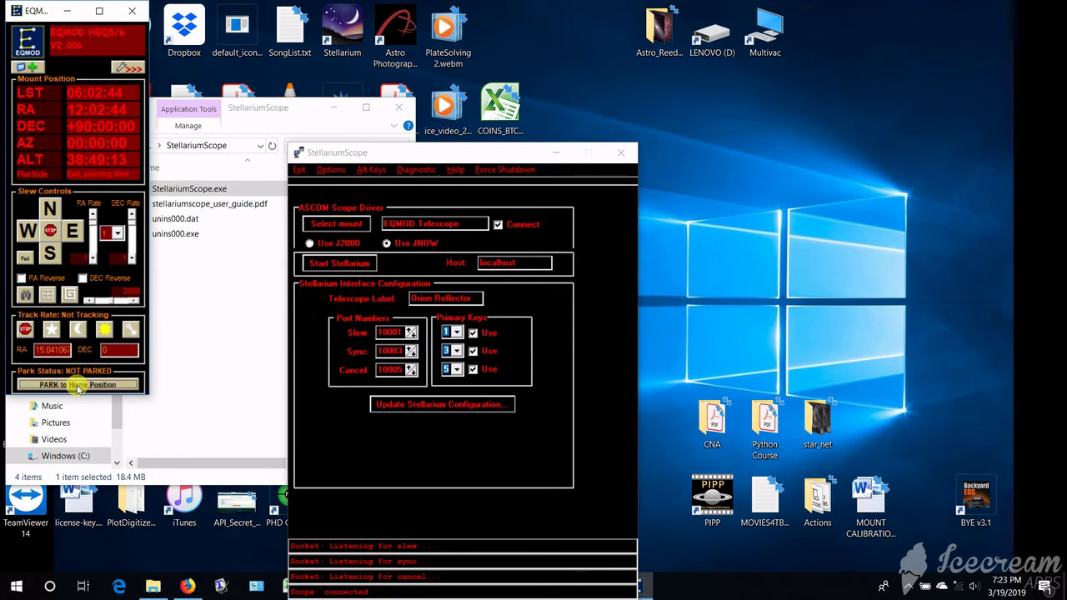
left_click(562, 158)
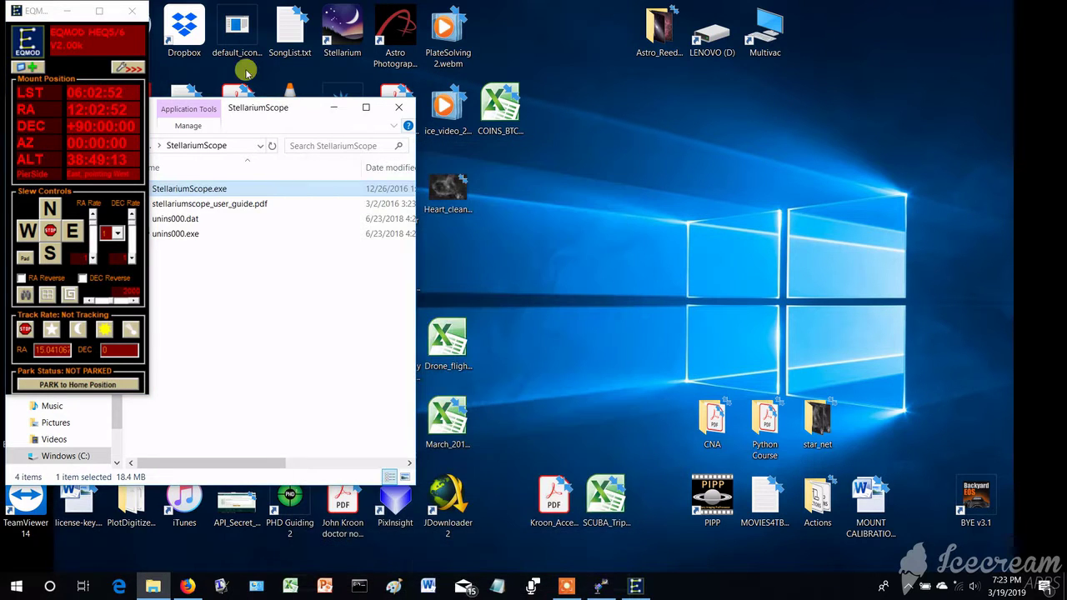
Step: Minimize EQMOD, relaunch Astro Photography Tool, and dismiss its Check Lists dialog
left_click(67, 11)
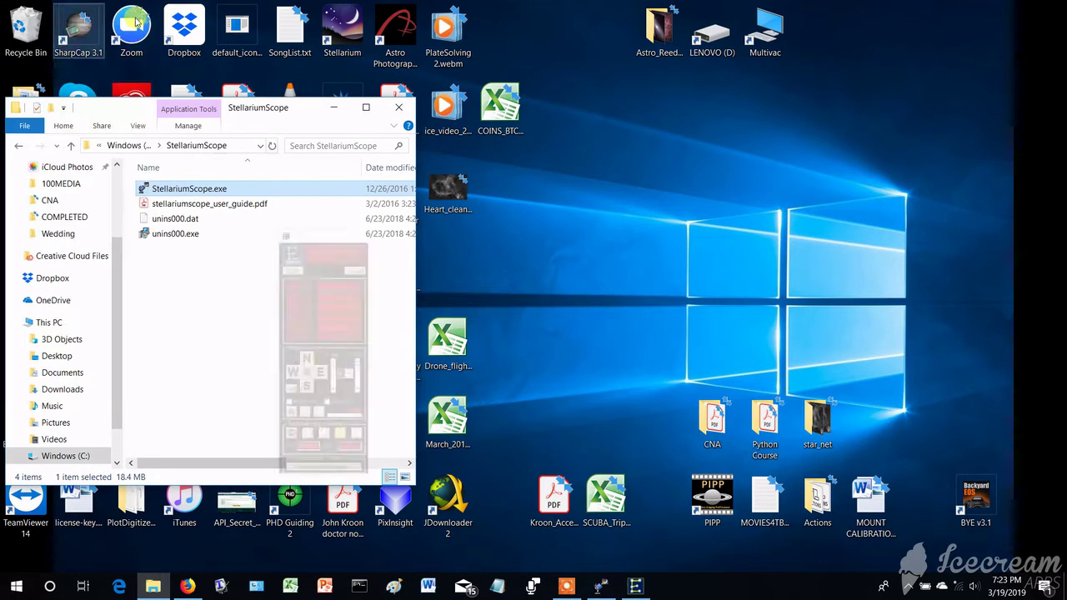
double_click(402, 31)
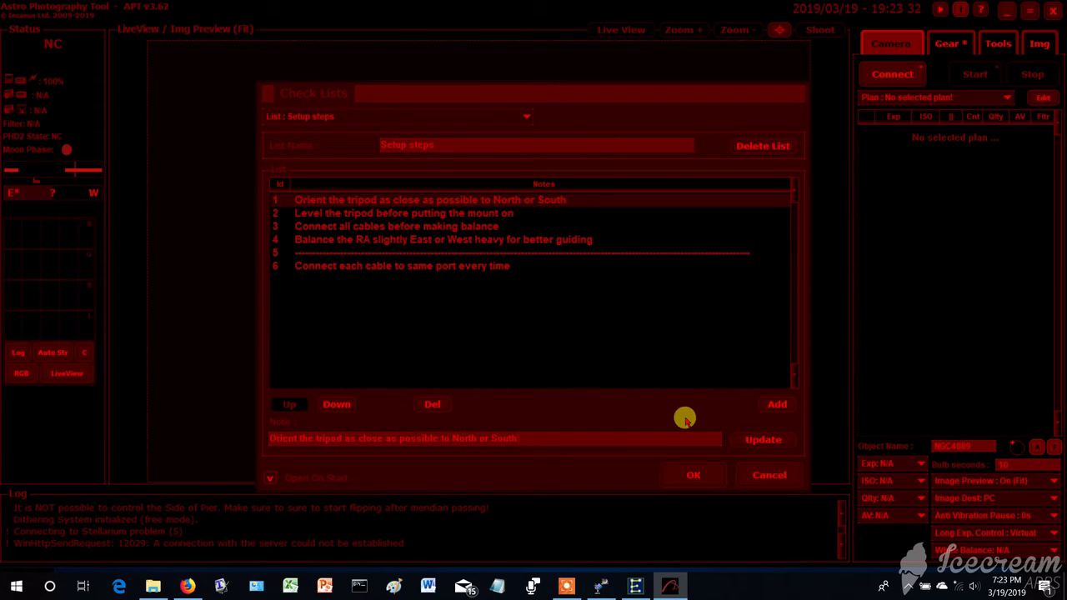
left_click(688, 477)
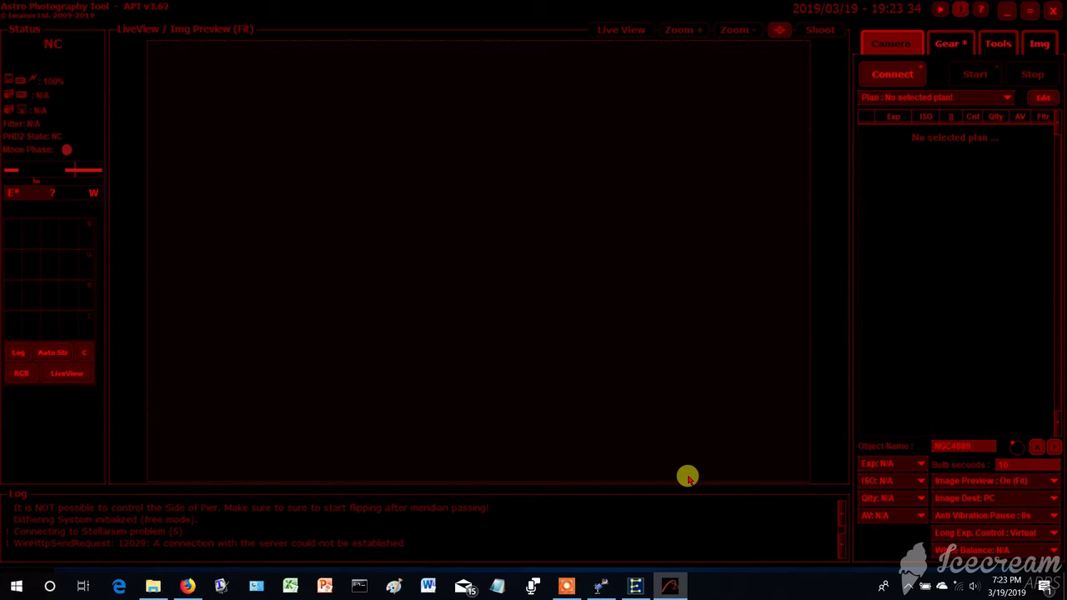
Step: Show APT's Gear controls so the connected mount reads Dec 90:00:00 and Alt 38:49:14
left_click(948, 48)
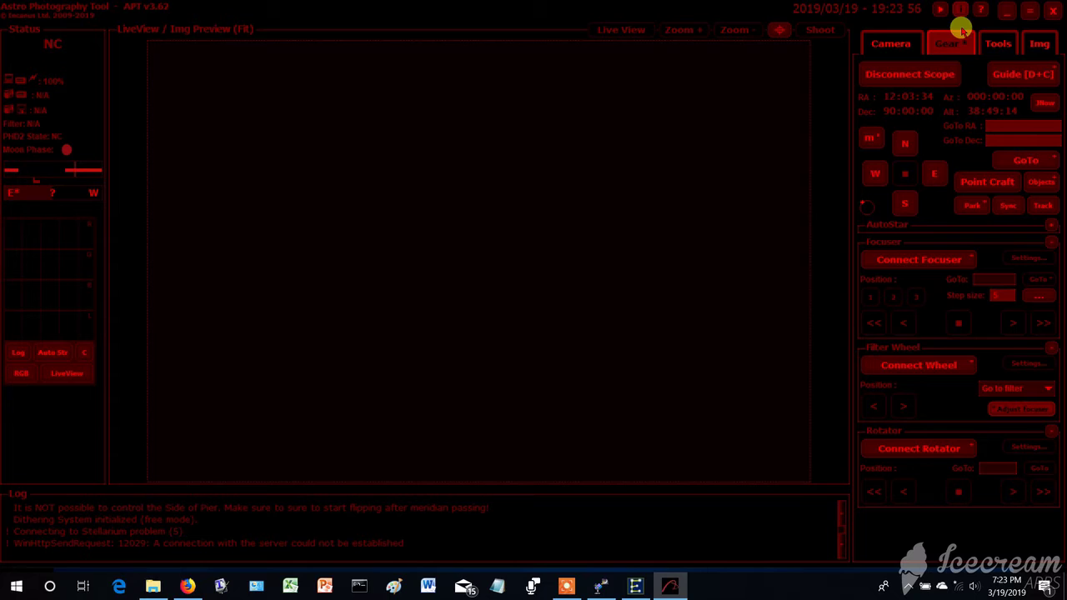
Step: Switch to the Tools page and select the Object Calculator's 400 mm focal length value
left_click(990, 37)
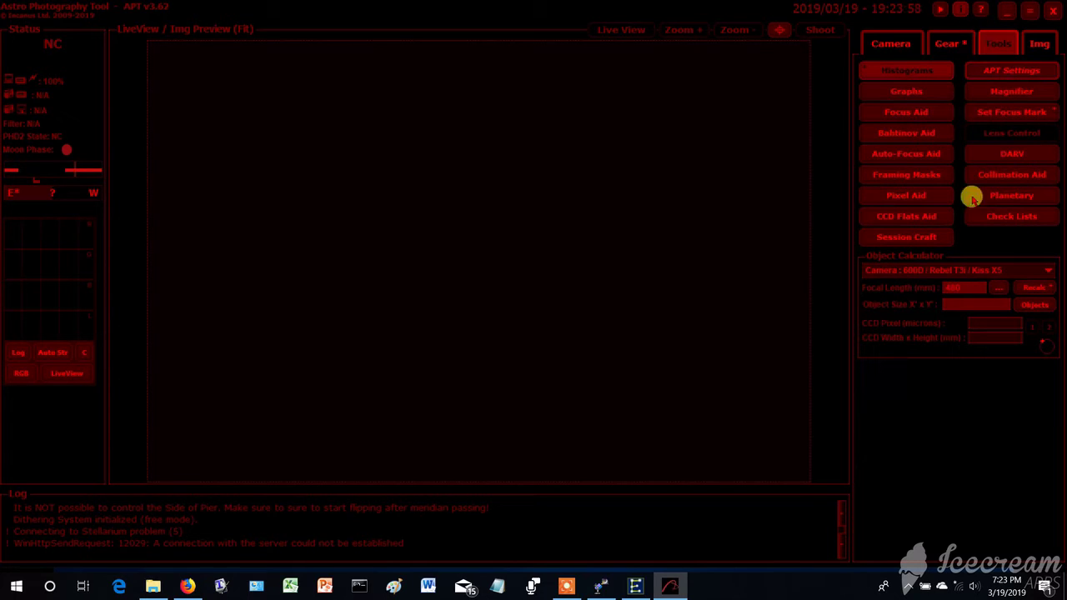
double_click(967, 289)
Step: Return to the Gear controls and start the connected mount tracking
left_click(940, 43)
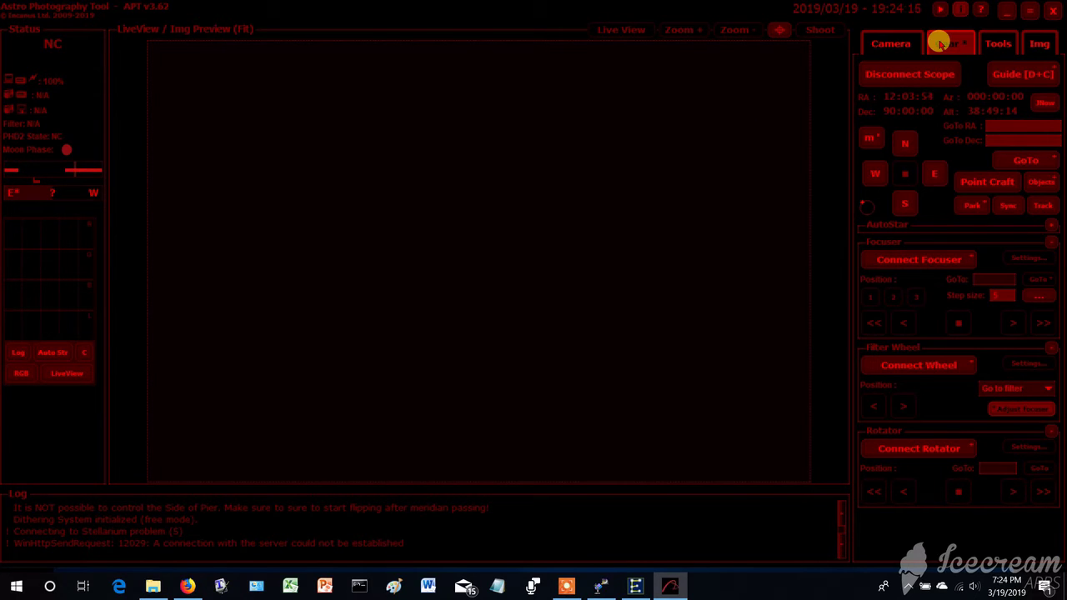
left_click(1040, 207)
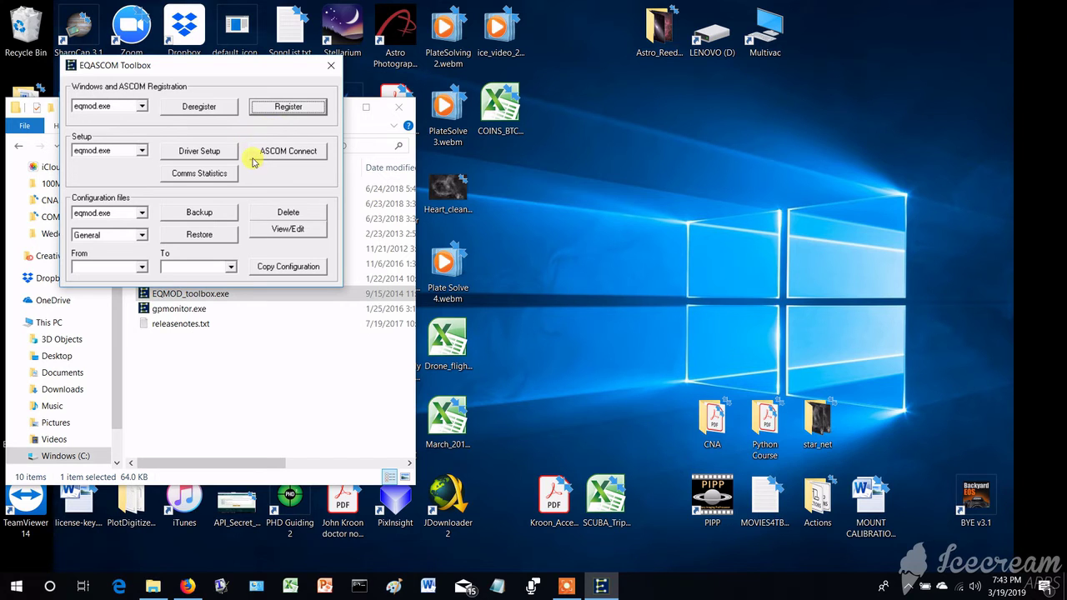
Step: In the EQMOD driver setup, choose COM3 as the mount's port
left_click(222, 150)
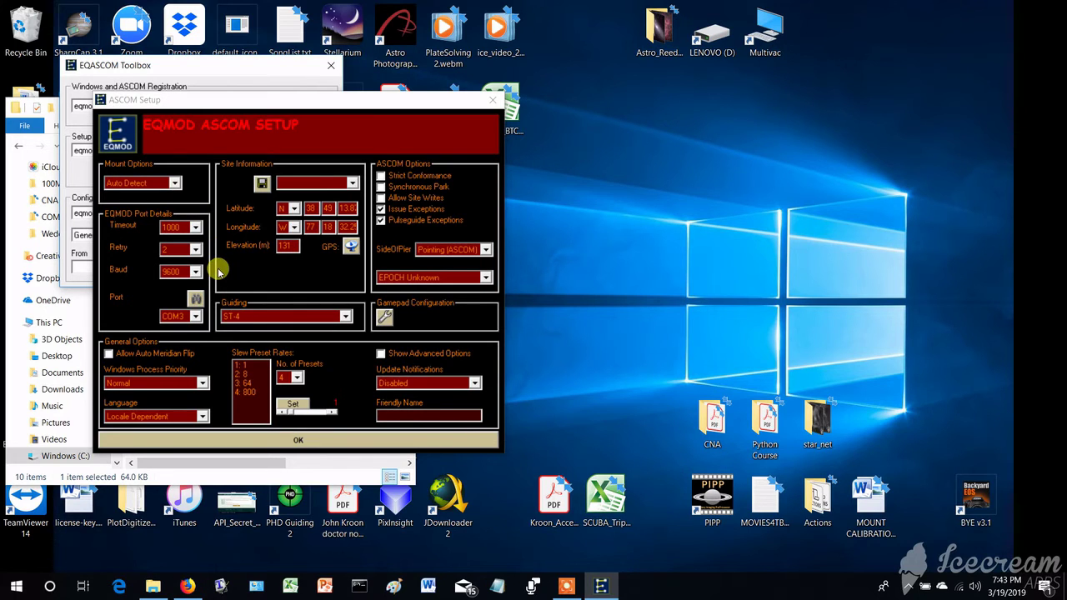
left_click(197, 316)
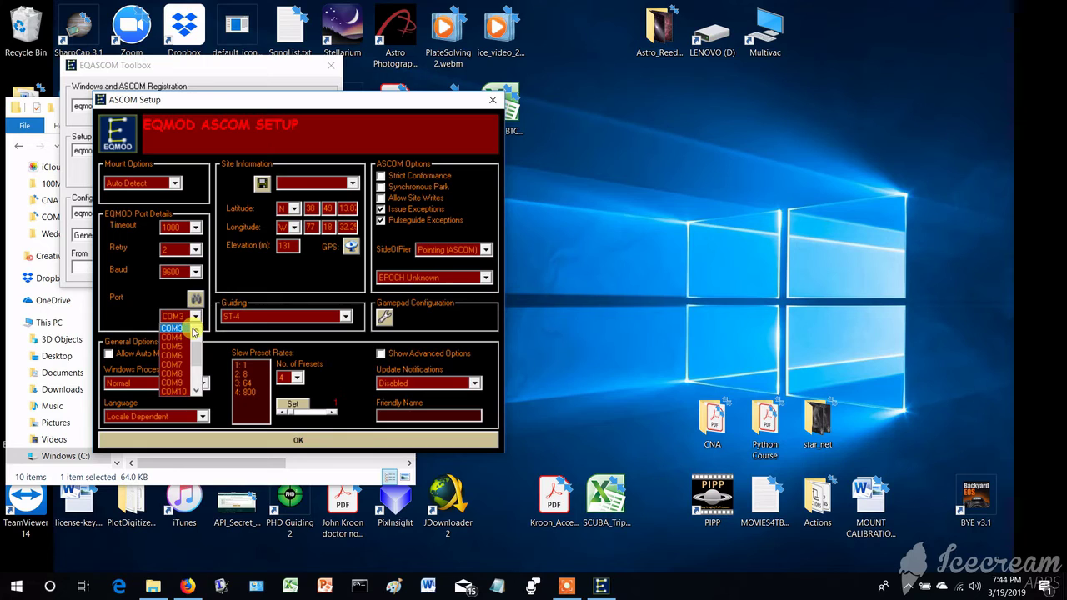
left_click(196, 330)
left_click(196, 330)
left_click(178, 347)
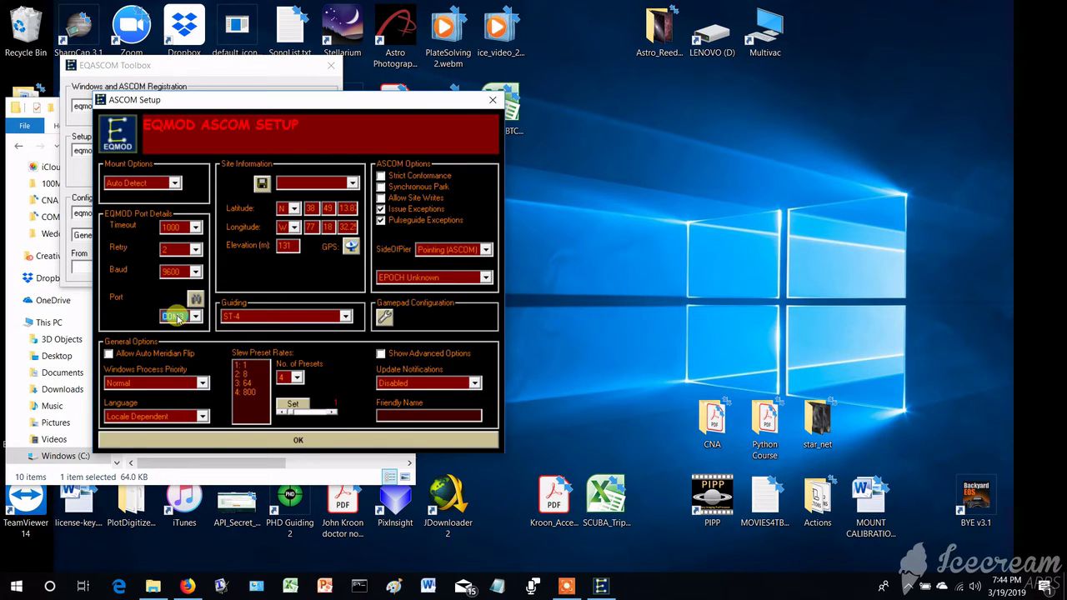
Step: Set the guiding method to ST-4 and save the driver settings
left_click(235, 319)
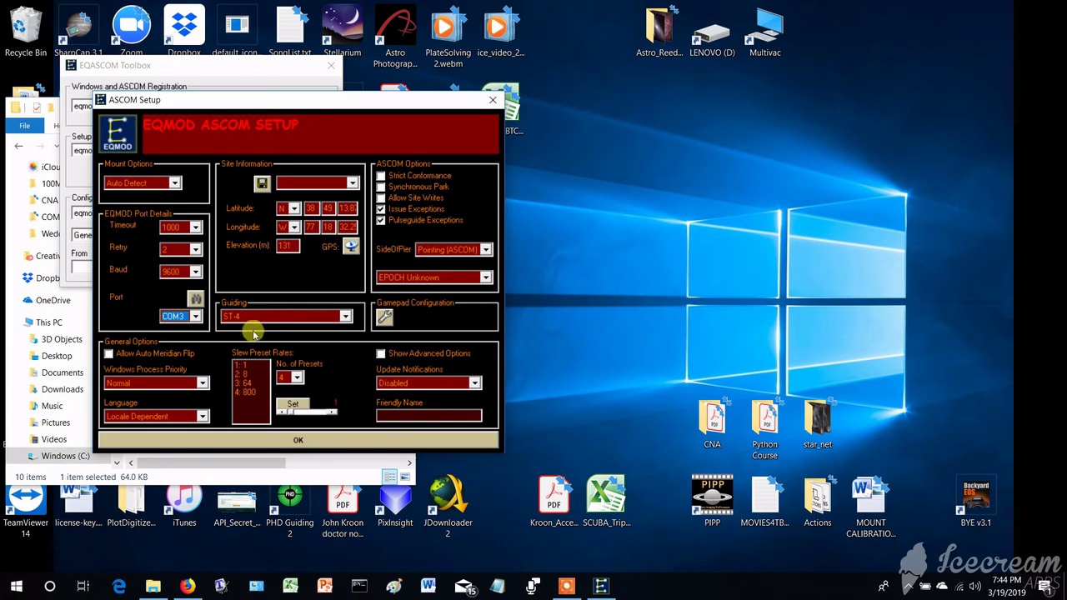
left_click(345, 318)
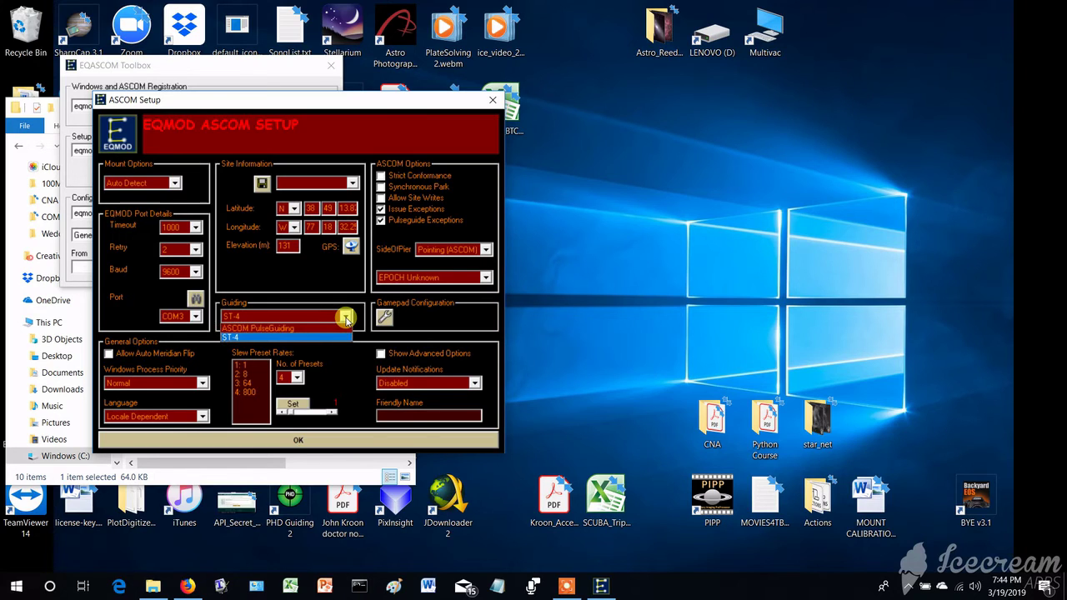
left_click(345, 317)
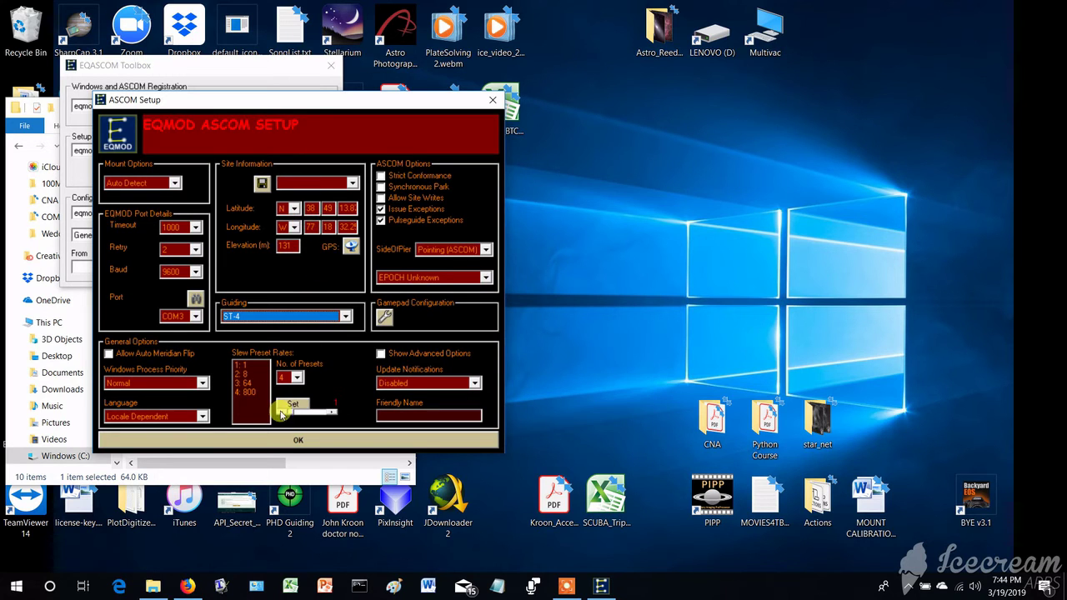
left_click(281, 441)
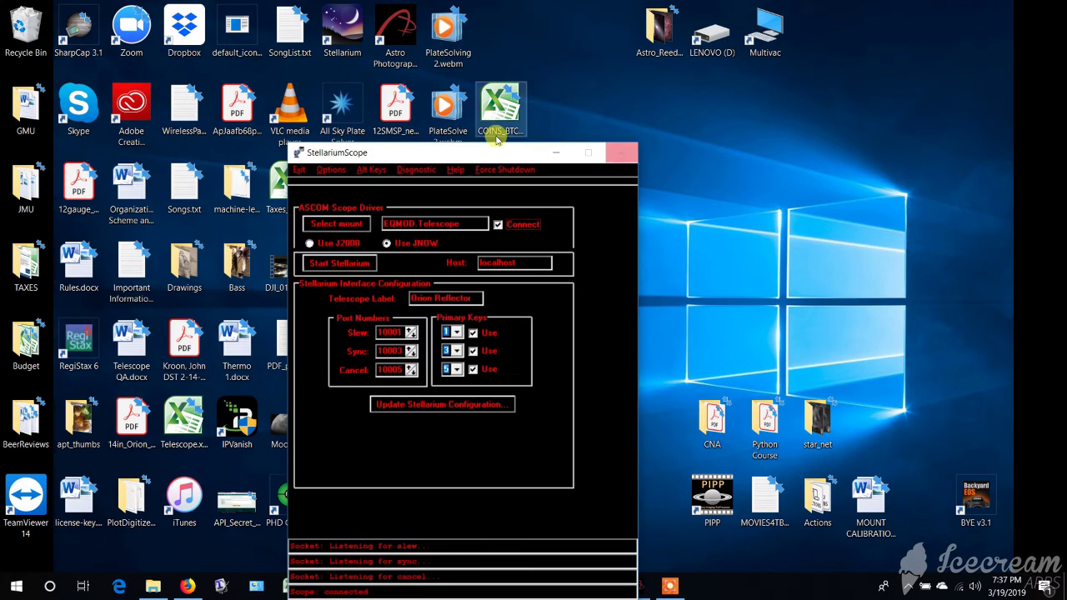
Step: Move the StellariumScope window up and left, then launch Stellarium linked to the scope
left_click_drag(456, 150, 396, 100)
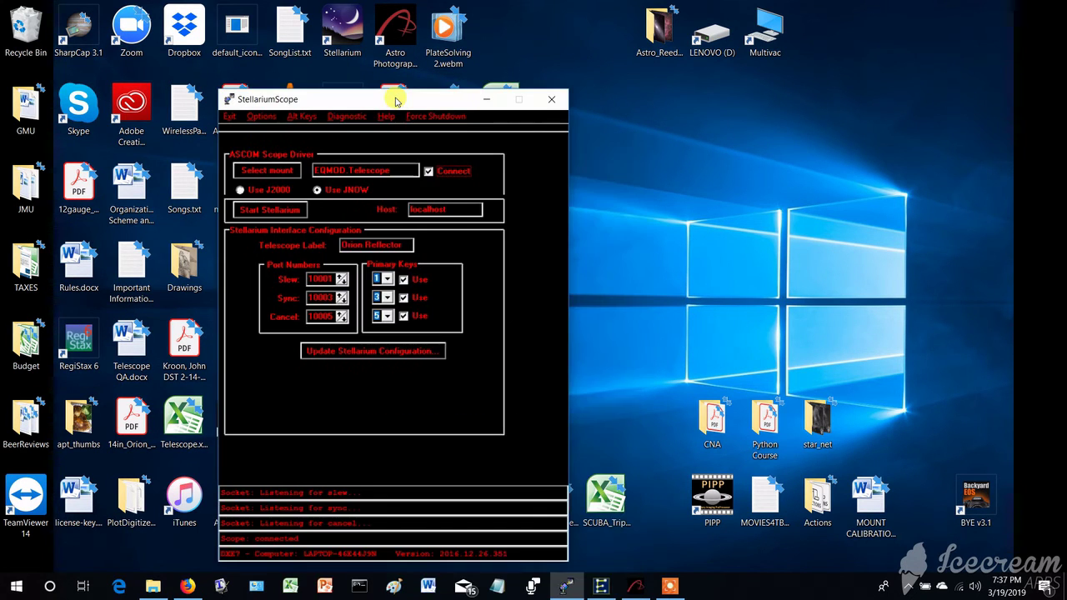
left_click(256, 214)
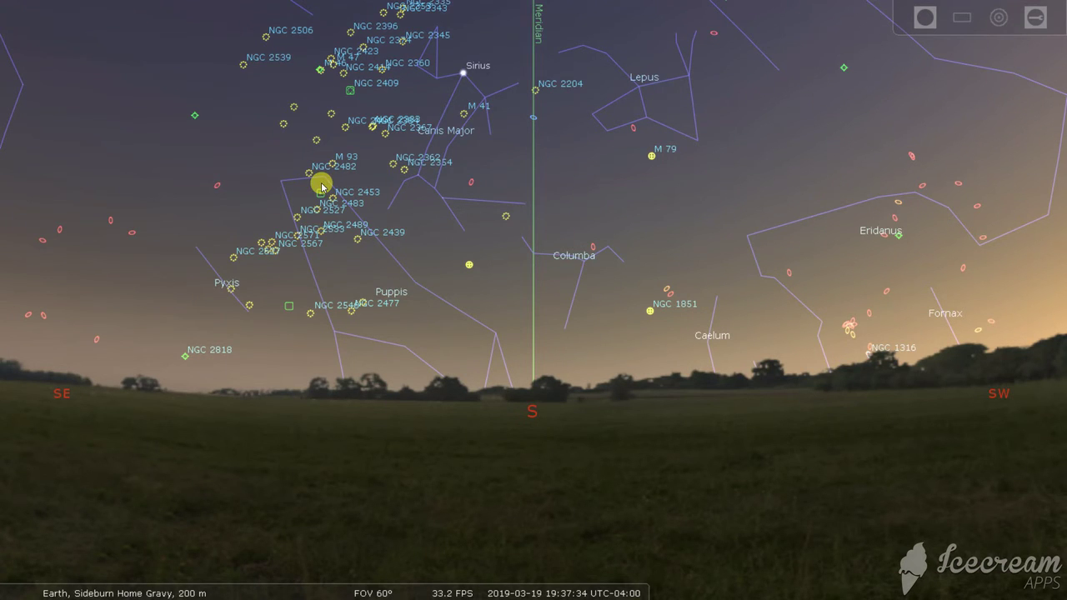
Step: Turn the sky from south through east to north to reveal the Orion Reflector reticle near Ursa Minor
left_click_drag(319, 181, 613, 219)
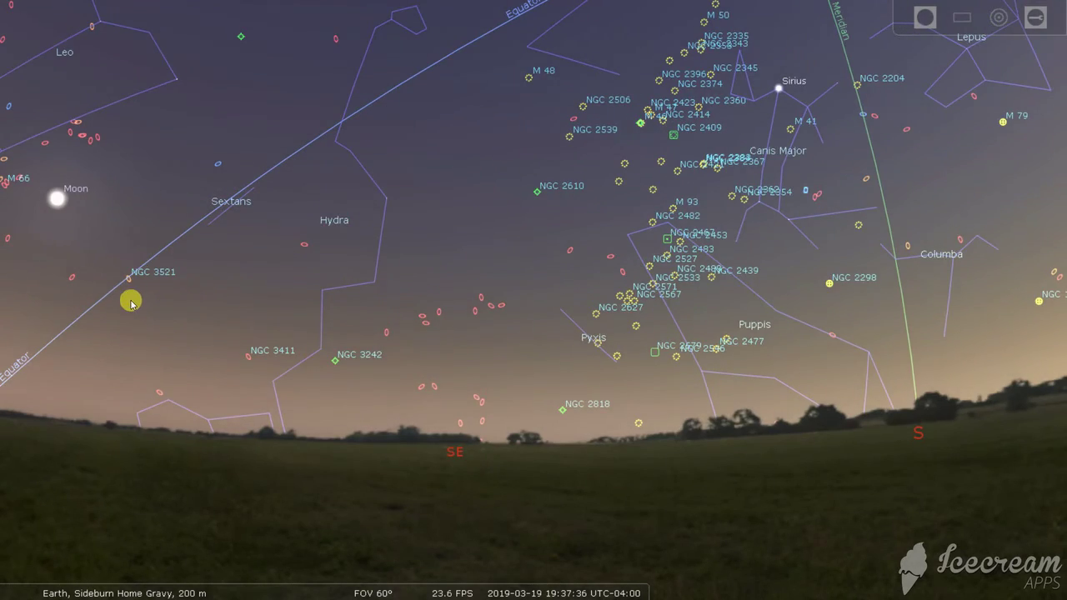
left_click_drag(131, 301, 917, 309)
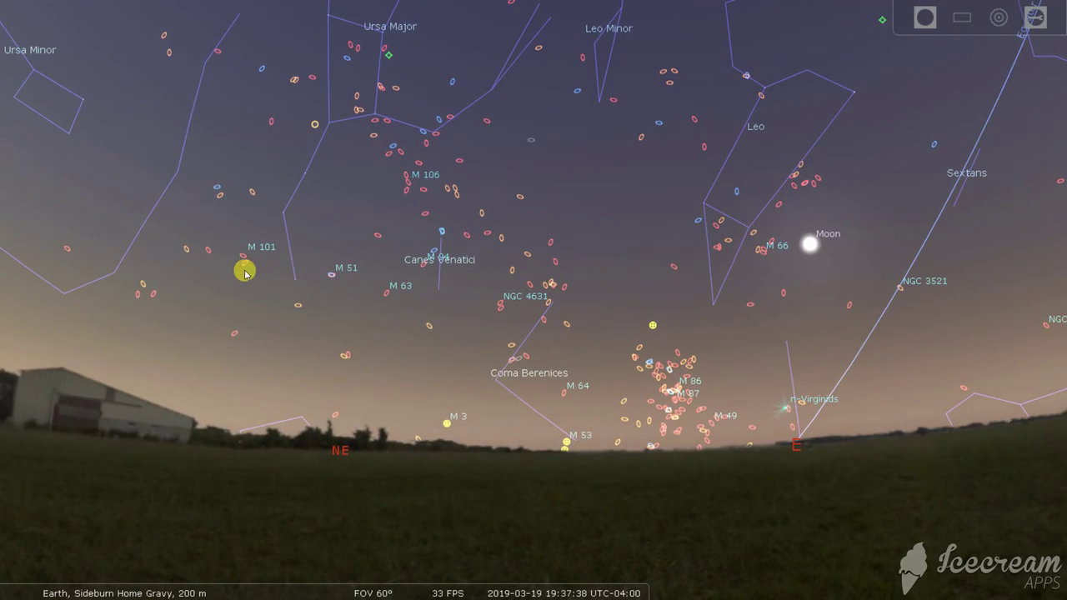
left_click_drag(243, 269, 486, 283)
left_click_drag(258, 275, 574, 461)
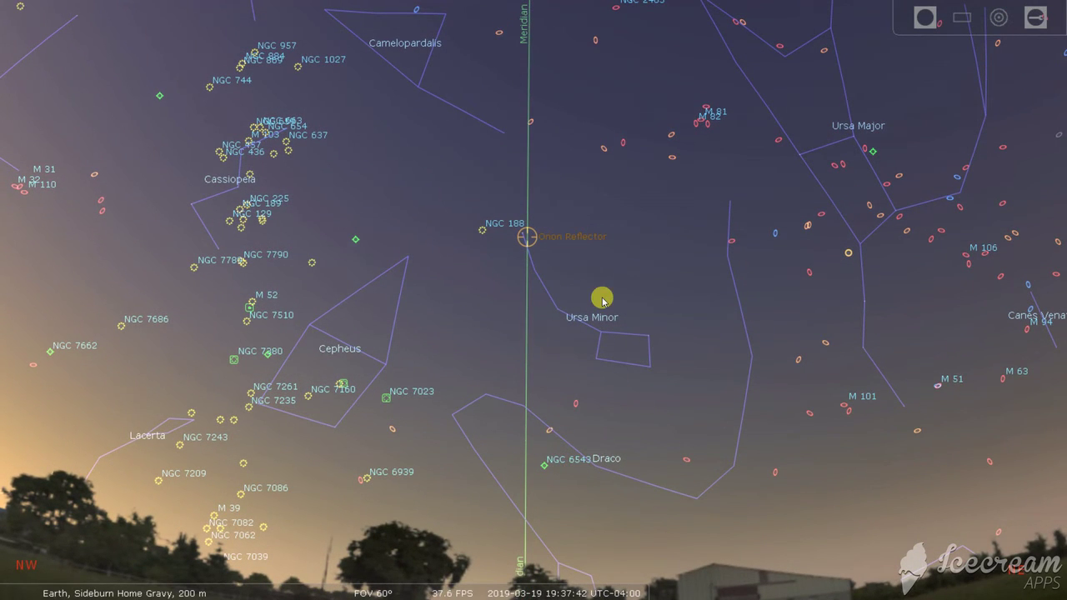